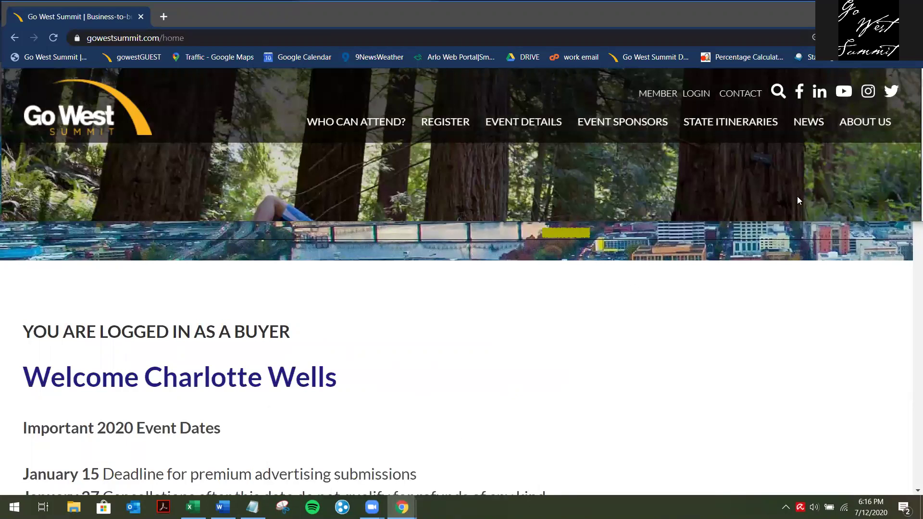
Open the member login, check the Username and Password fields, then go to the GMT -06:00 time zone tab
left_click(685, 97)
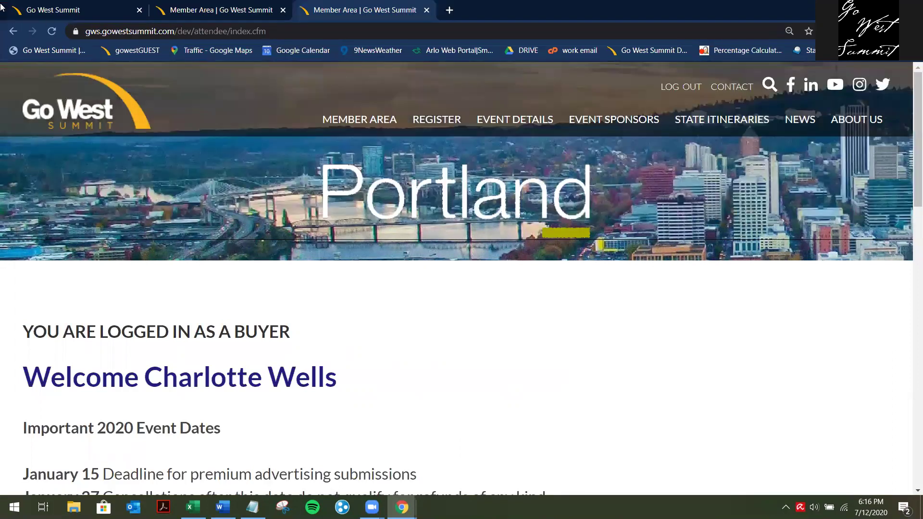
left_click(2, 5)
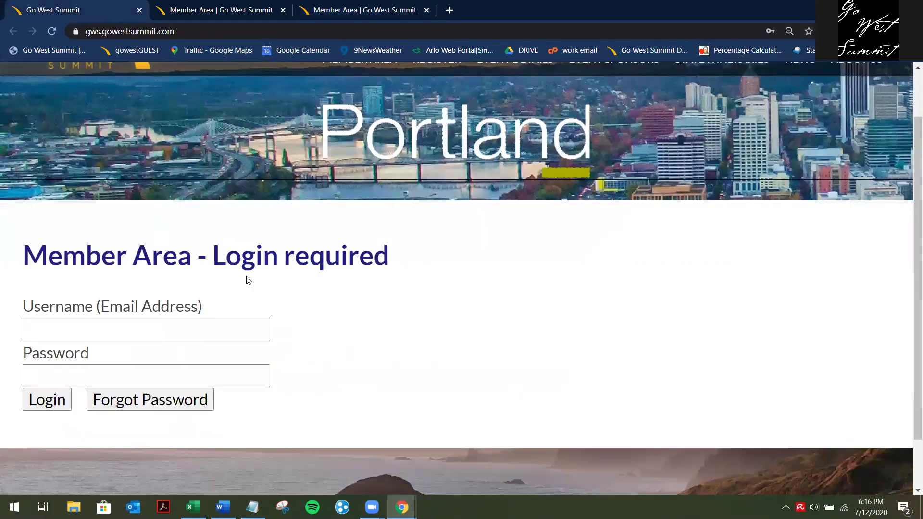
left_click(113, 334)
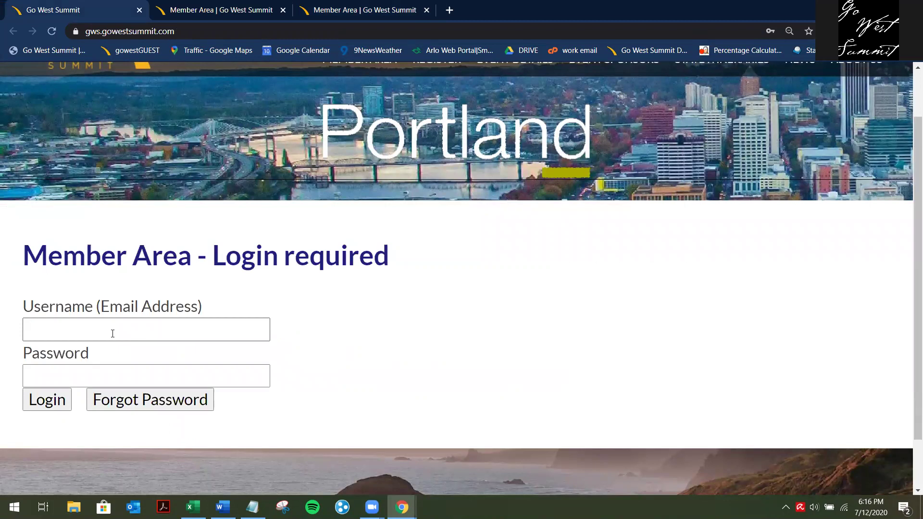
left_click(88, 372)
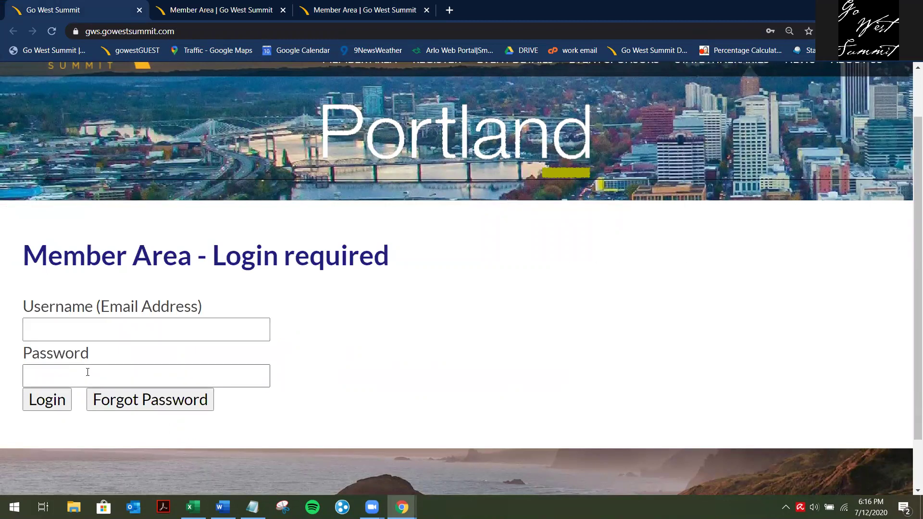
left_click(96, 328)
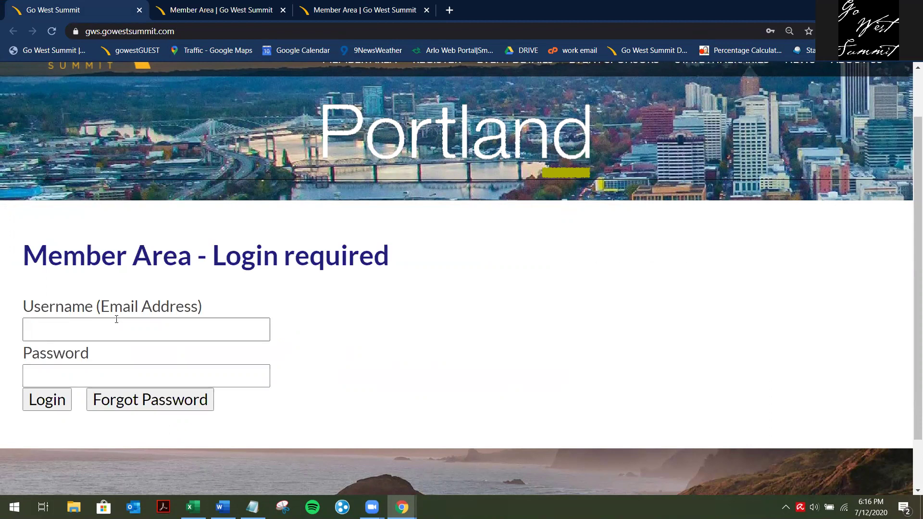
left_click(375, 402)
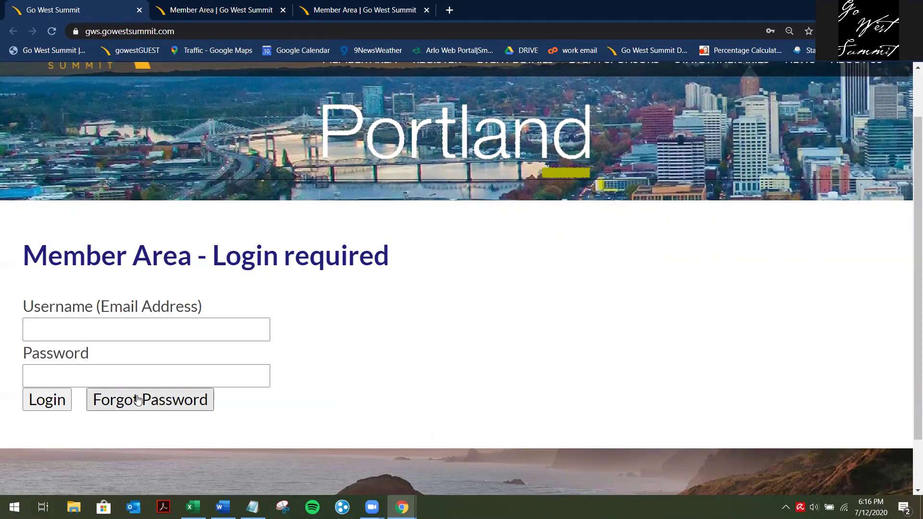
key("ctrl+Tab")
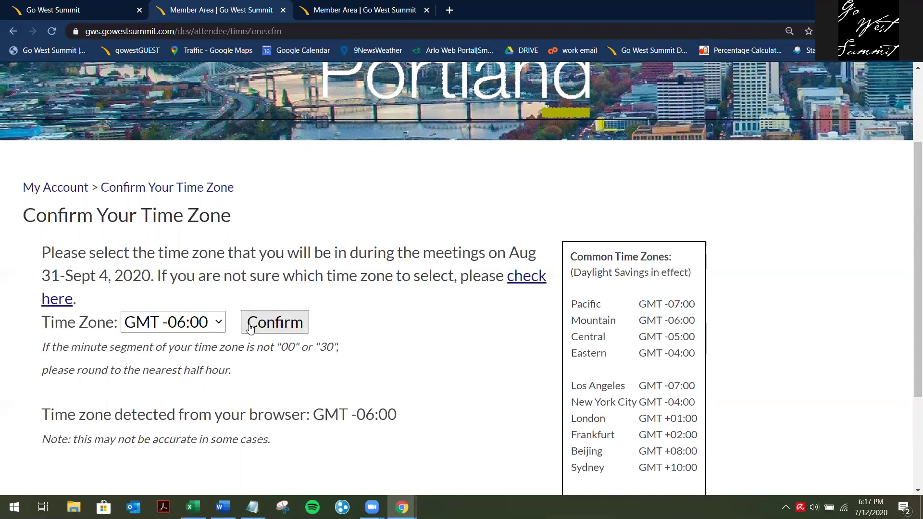
From the buyer welcome tab, open My Account and review its profile, contact, time zone and photo links
key("ctrl+Tab")
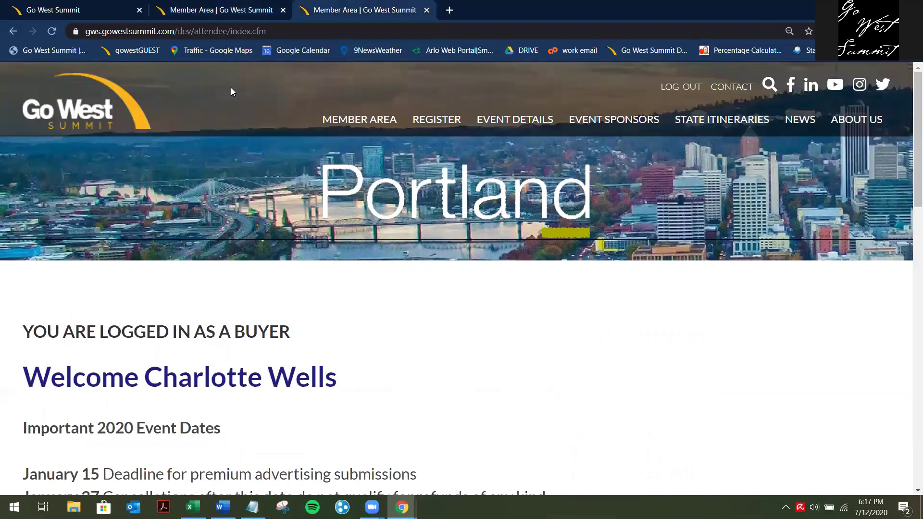
scroll(476, 241, "down", 5)
scroll(483, 258, "up", 5)
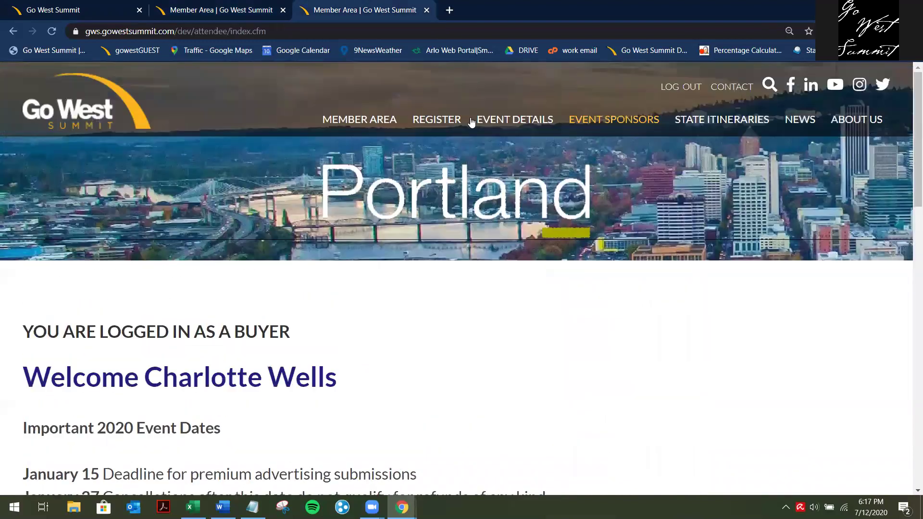
mouse_move(355, 119)
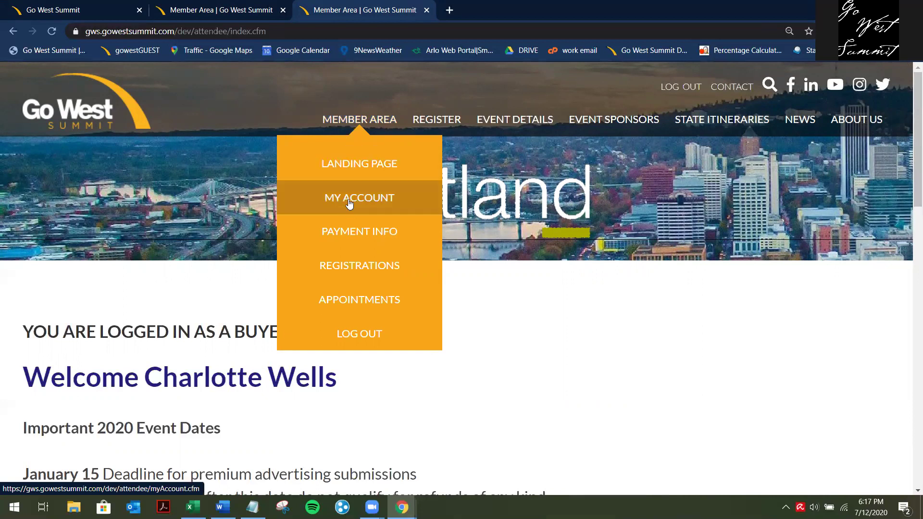
left_click(358, 212)
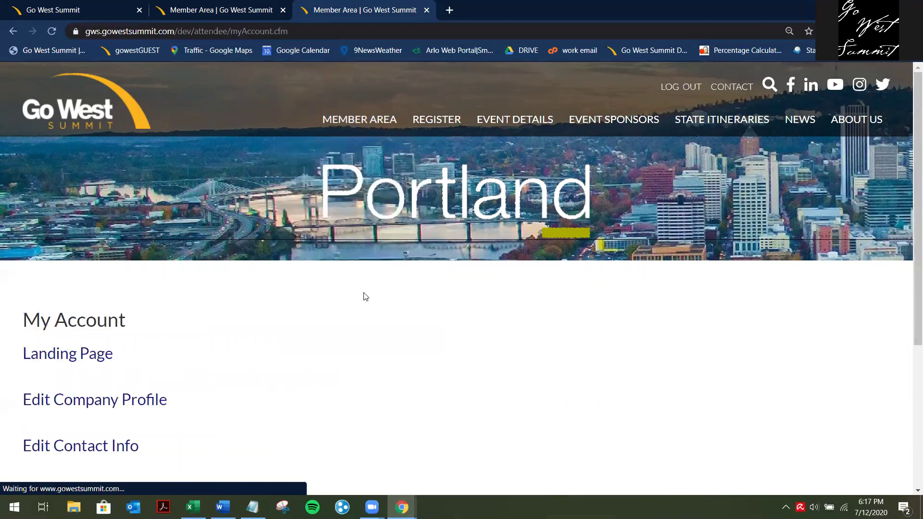
scroll(363, 315, "down", 2)
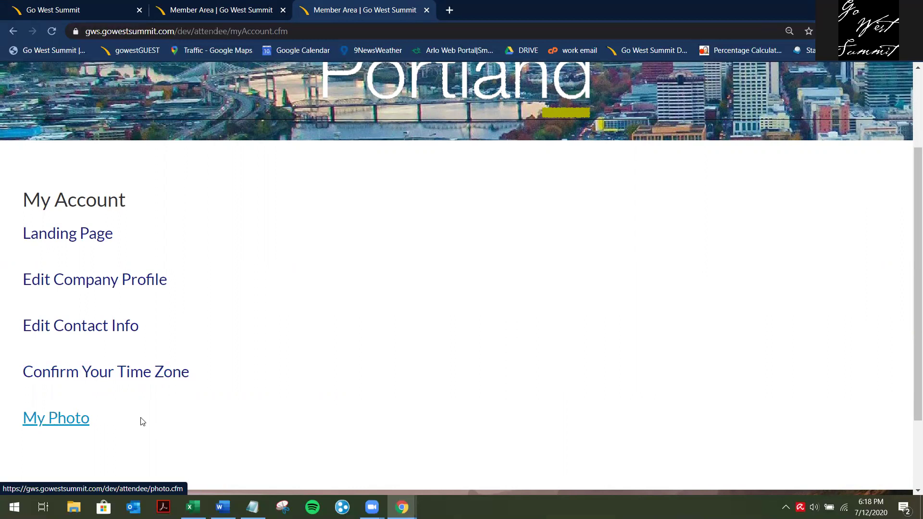
scroll(250, 422, "up", 3)
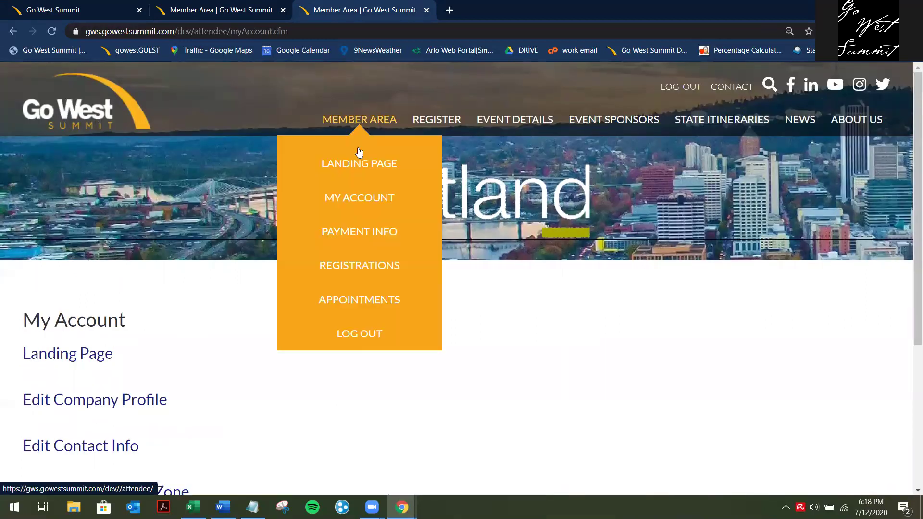
Go through the Payment Info and Registrations pages, ending on Appointment Selections
left_click(346, 233)
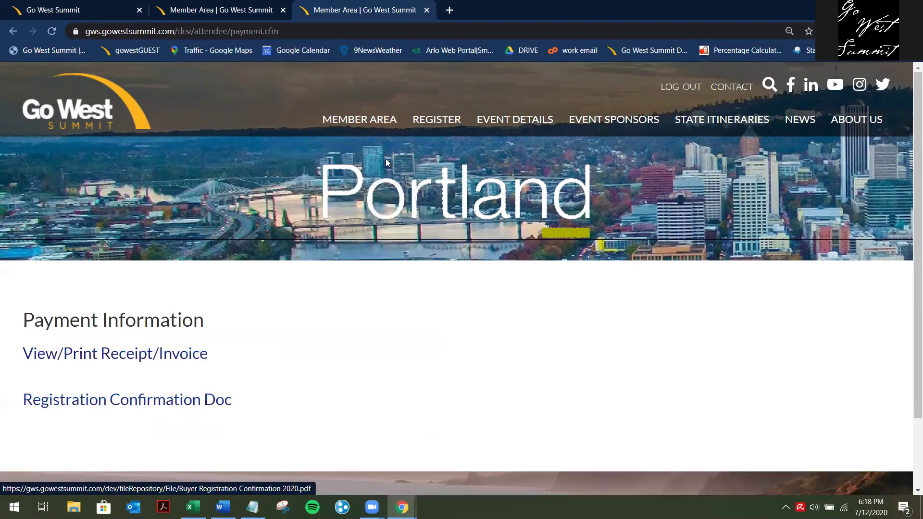
mouse_move(365, 125)
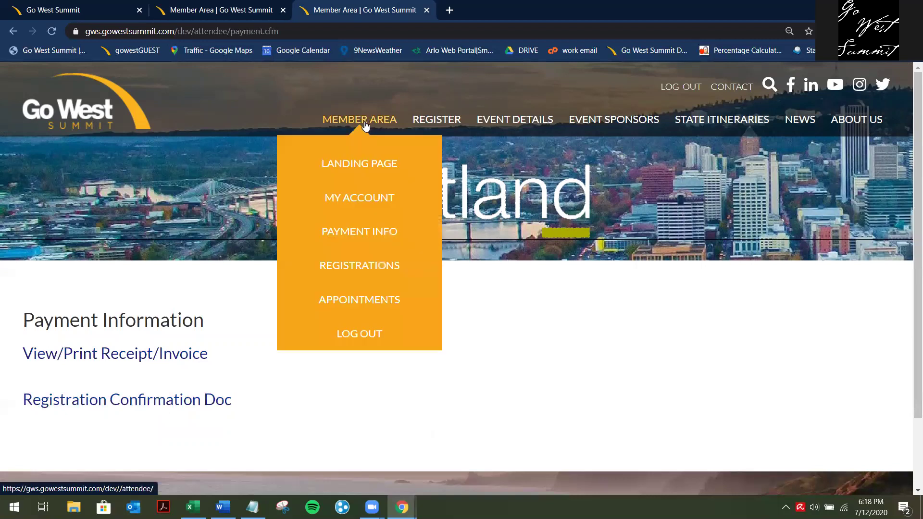
left_click(346, 268)
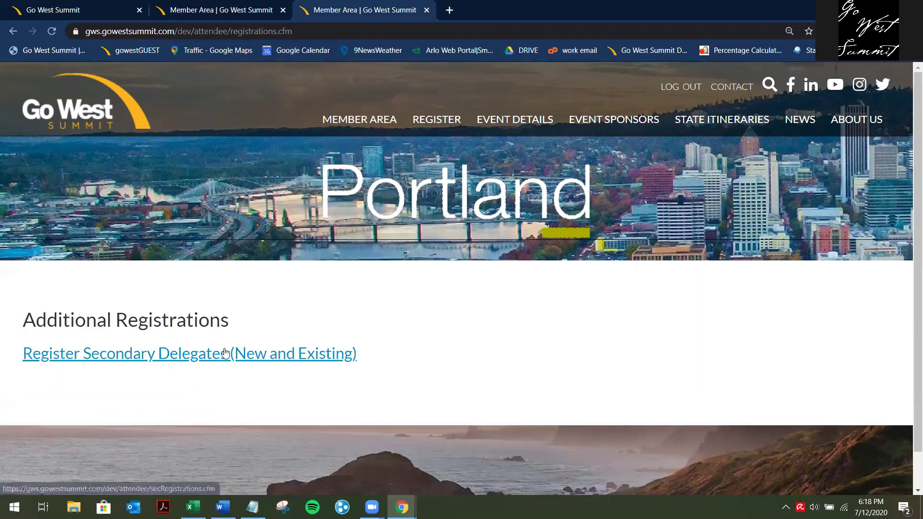
mouse_move(369, 121)
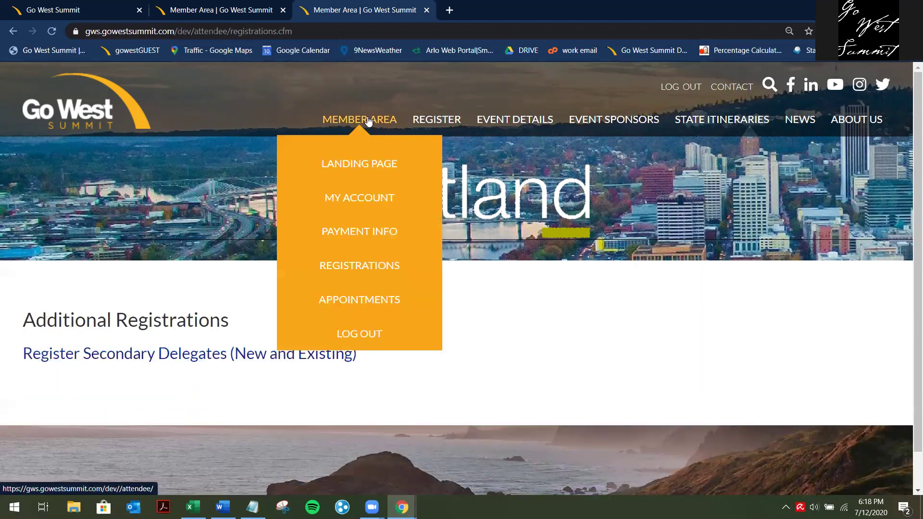
left_click(369, 307)
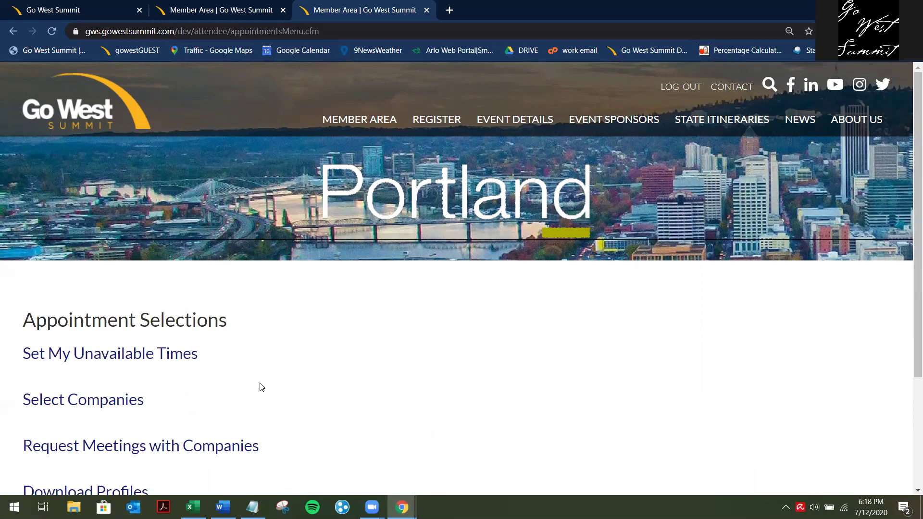
Open the unavailable-times page and look over its form
left_click(114, 356)
scroll(503, 377, "down", 7)
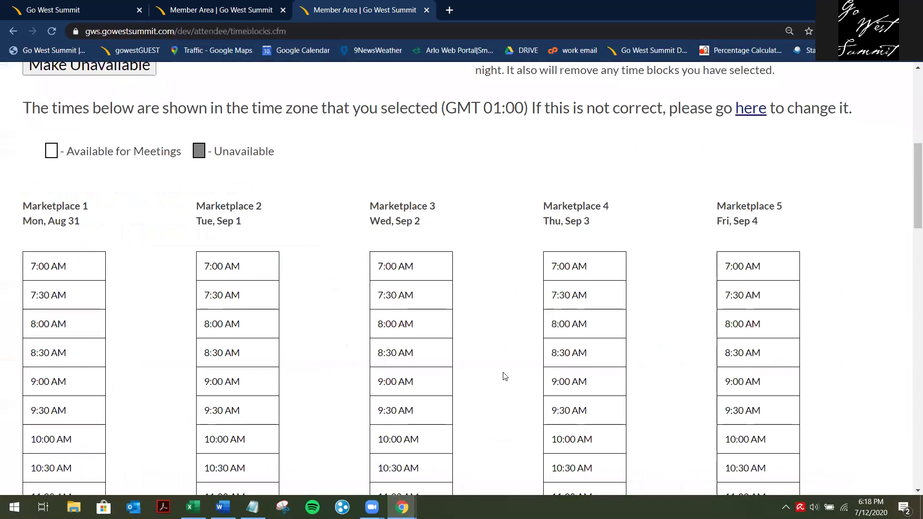
scroll(504, 380, "down", 20)
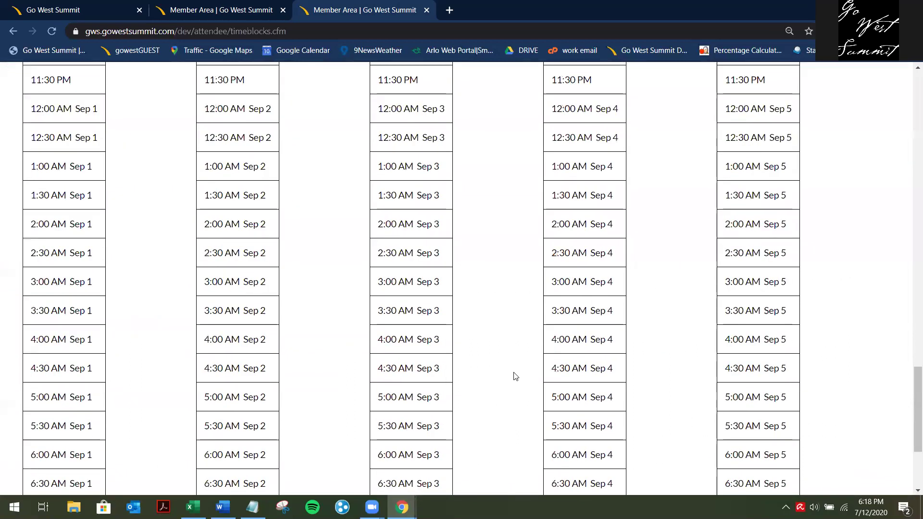
scroll(516, 376, "down", 3)
scroll(515, 376, "up", 15)
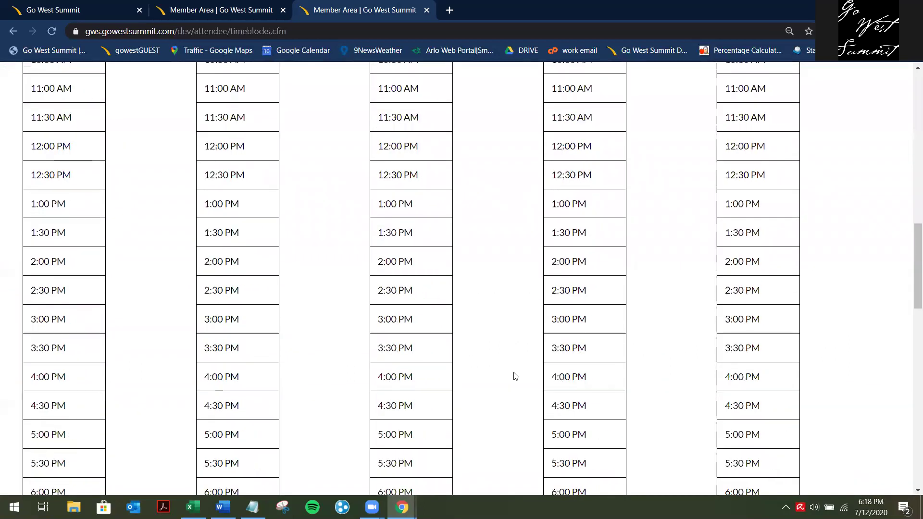
scroll(515, 376, "up", 12)
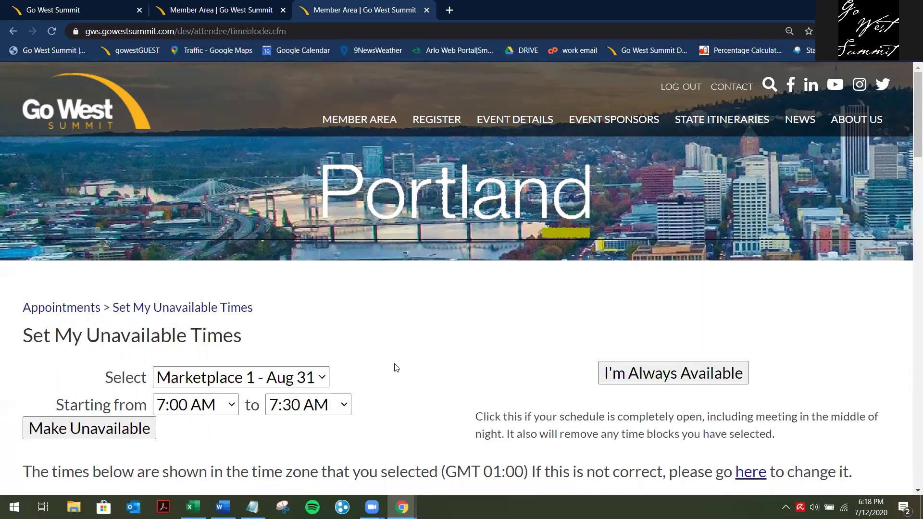
scroll(397, 368, "down", 5)
scroll(397, 368, "up", 3)
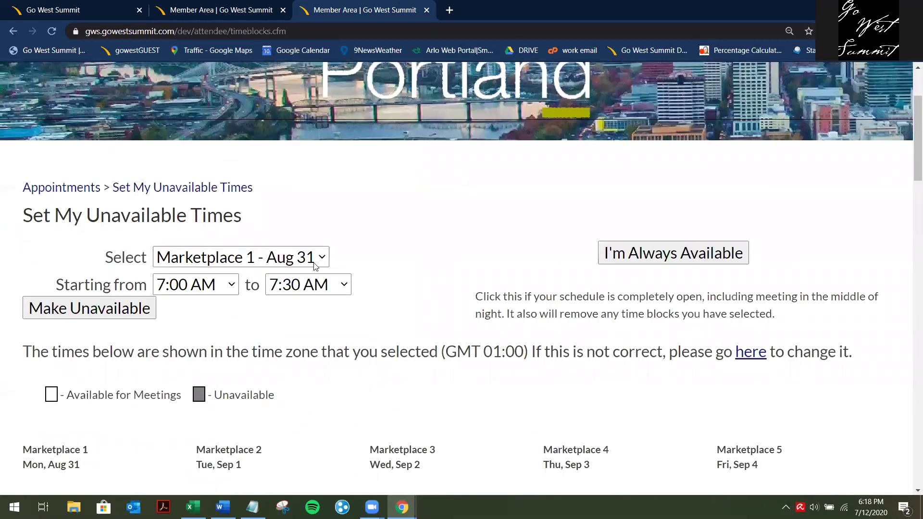
Block Marketplace 1 – Aug 31 as unavailable from 10:00 PM to 7:00 AM
left_click(229, 287)
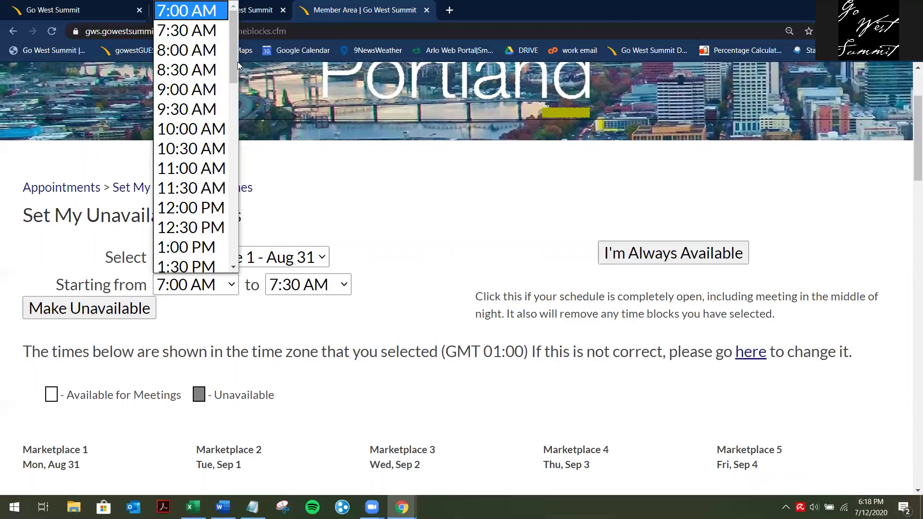
left_click_drag(236, 66, 244, 172)
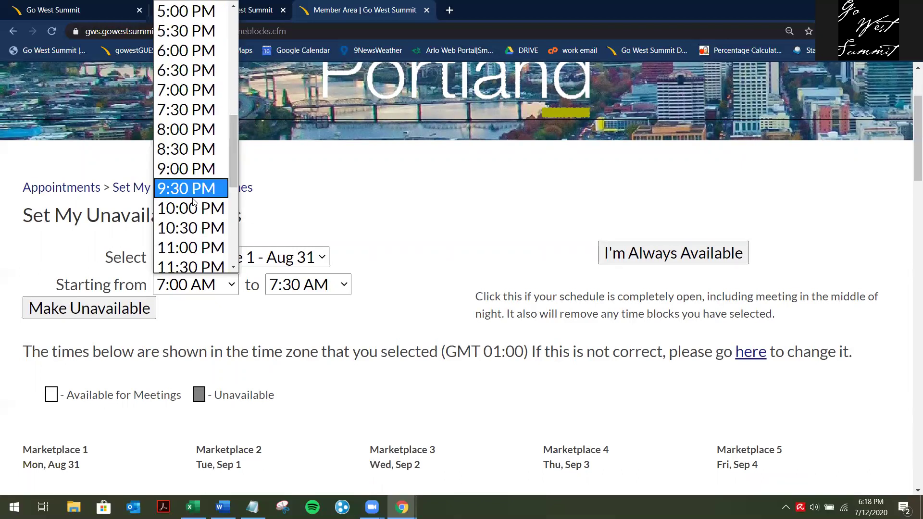
left_click(181, 208)
left_click(303, 285)
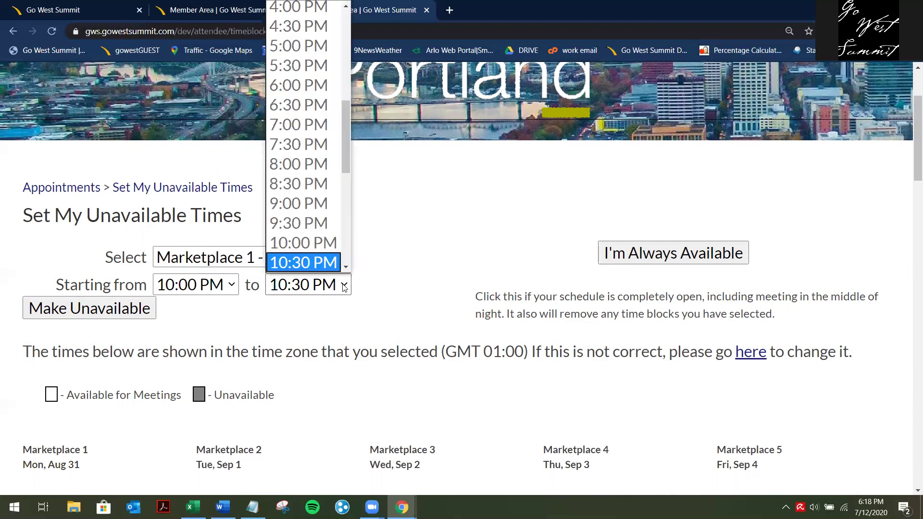
left_click_drag(347, 128, 347, 226)
left_click(296, 265)
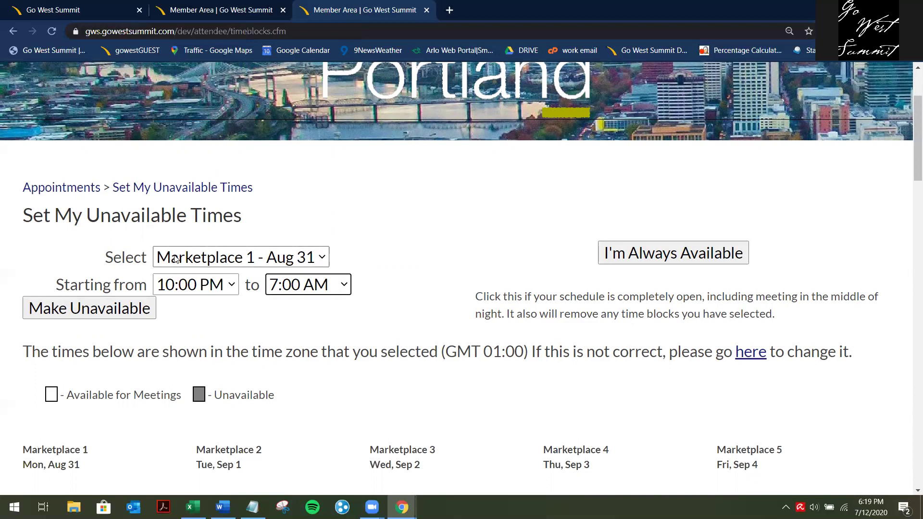
left_click(89, 312)
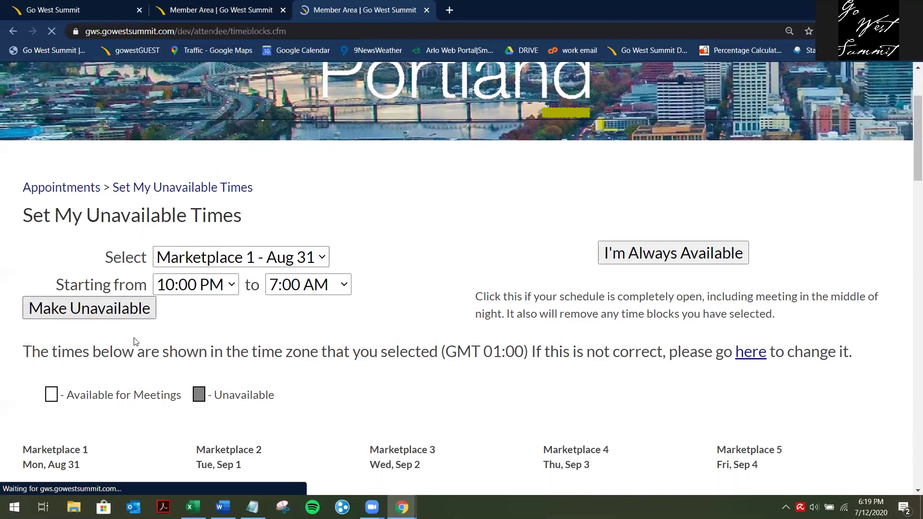
Block Marketplace 2 (Sep 1) and Marketplace 3 (Sep 2) as unavailable overnight
scroll(315, 393, "down", 20)
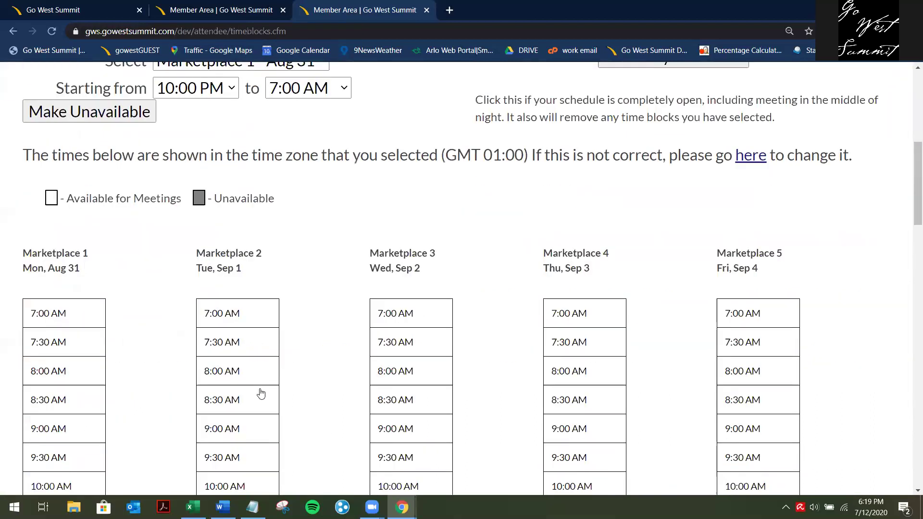
scroll(260, 393, "down", 4)
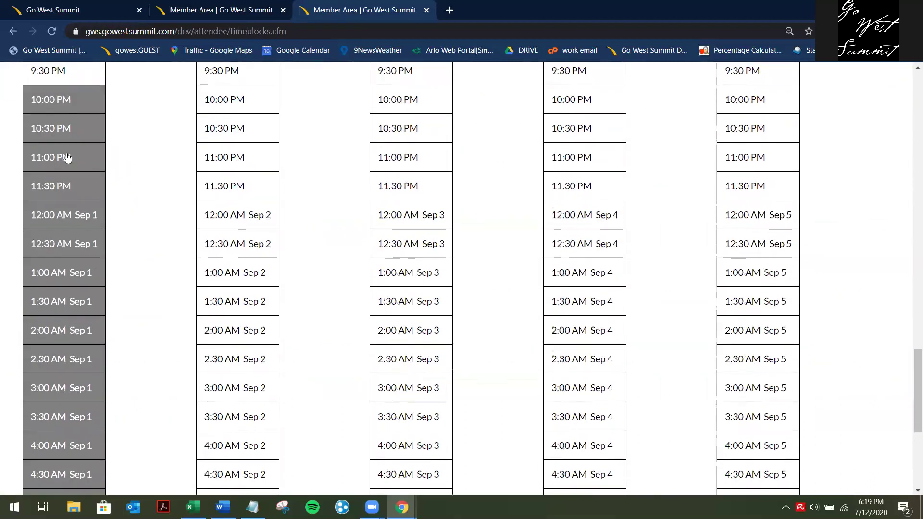
scroll(91, 388, "down", 2)
scroll(114, 414, "down", 4)
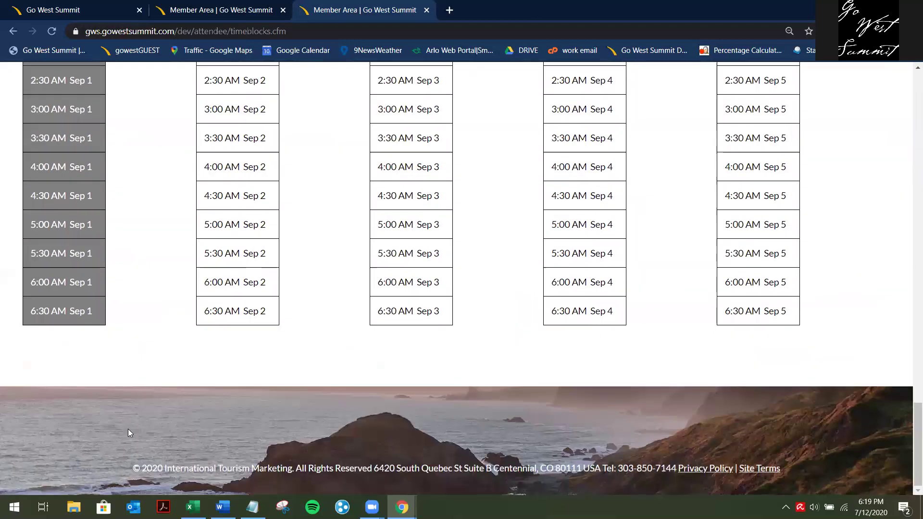
scroll(132, 441, "up", 20)
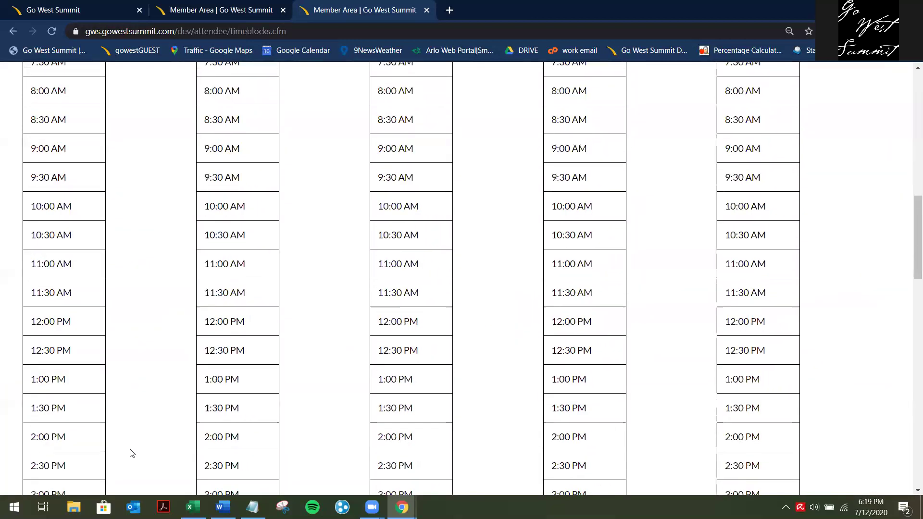
scroll(132, 453, "up", 12)
left_click(311, 328)
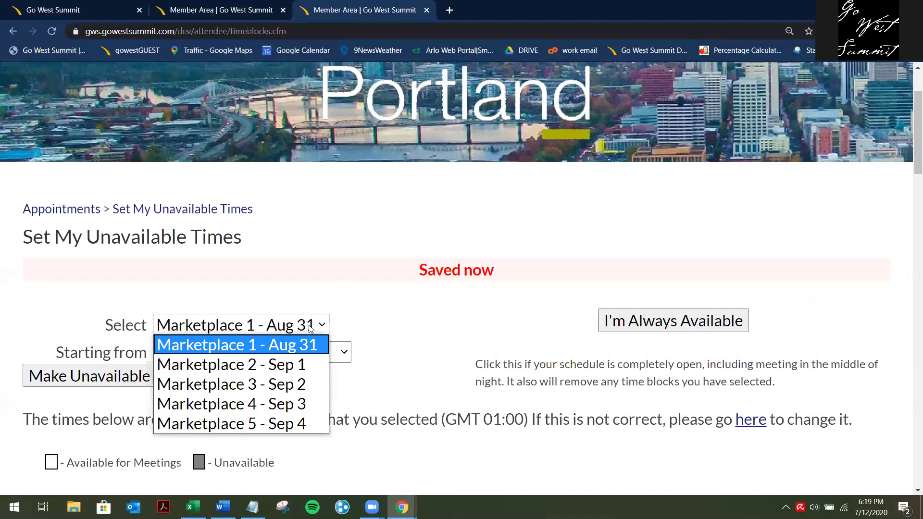
left_click(259, 370)
left_click(79, 378)
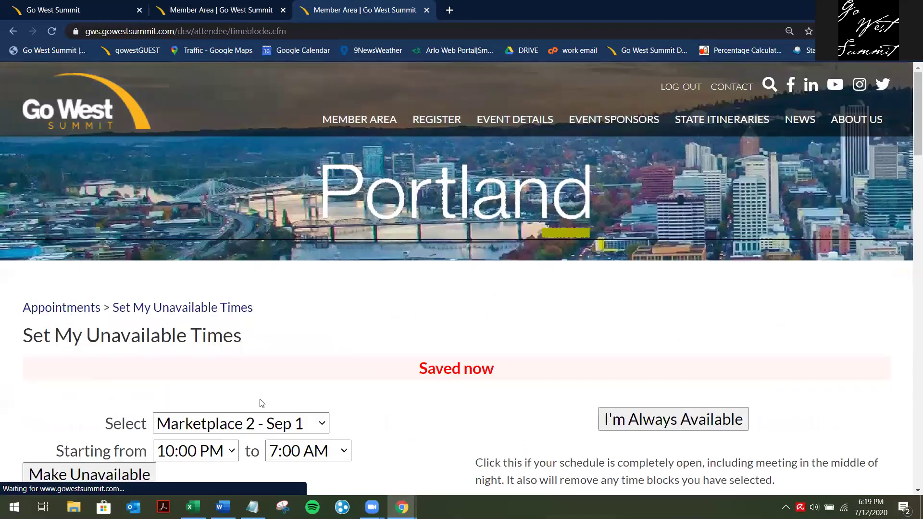
scroll(295, 408, "down", 1)
left_click(314, 367)
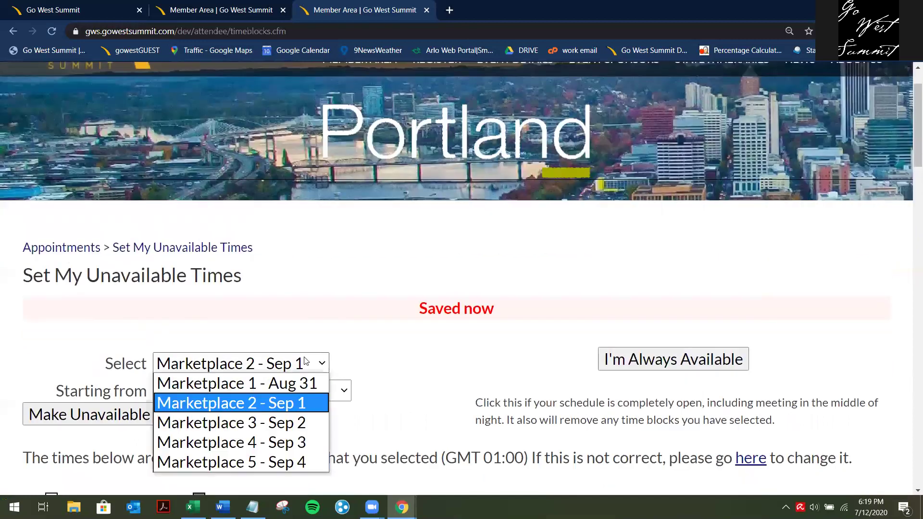
left_click(241, 422)
left_click(113, 421)
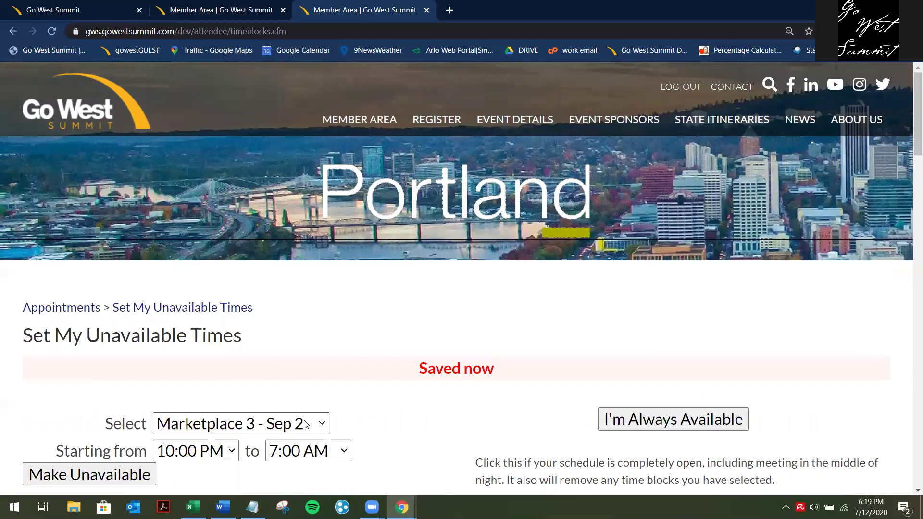
Block Marketplace 4 (Sep 3) and Marketplace 5 (Sep 4) as unavailable overnight
left_click(305, 423)
left_click(233, 381)
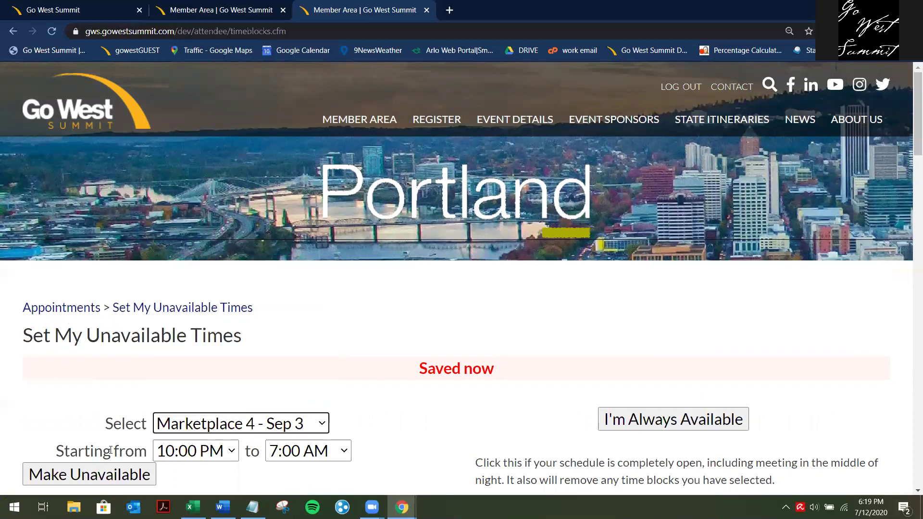
left_click(89, 477)
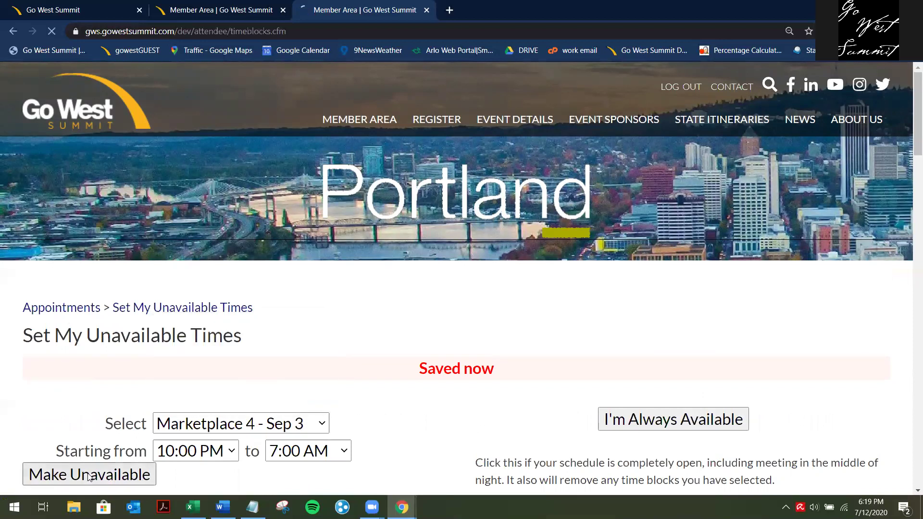
left_click(296, 427)
left_click(233, 402)
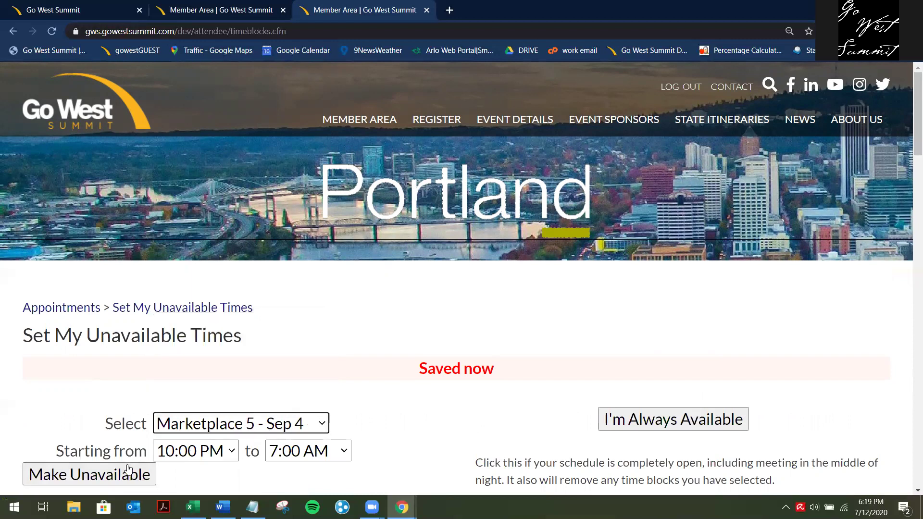
left_click(115, 477)
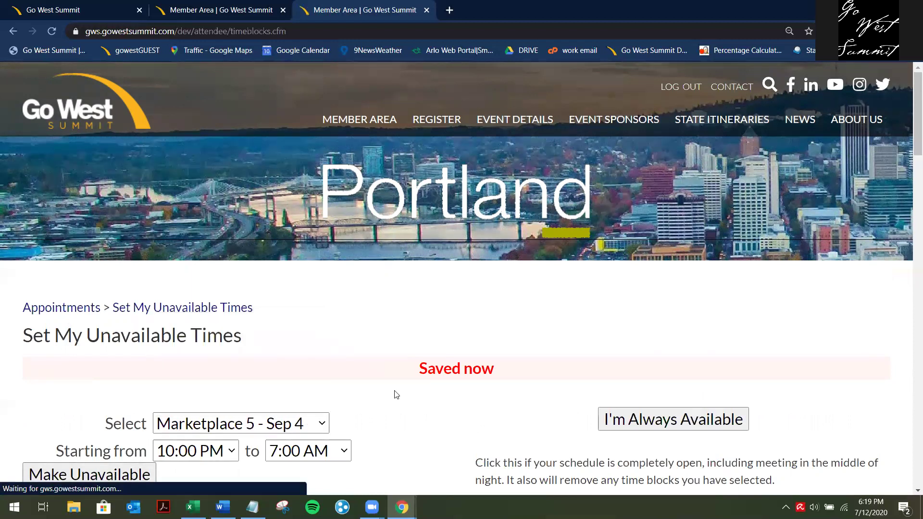
Additionally block Marketplace 3 (Sep 2) as unavailable from 9:00 AM to 10:00 AM
scroll(398, 396, "down", 20)
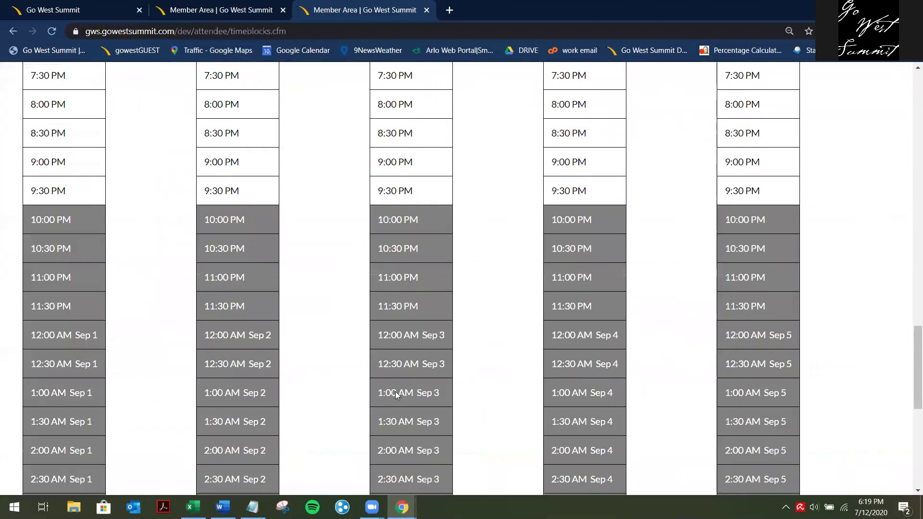
scroll(393, 405, "up", 20)
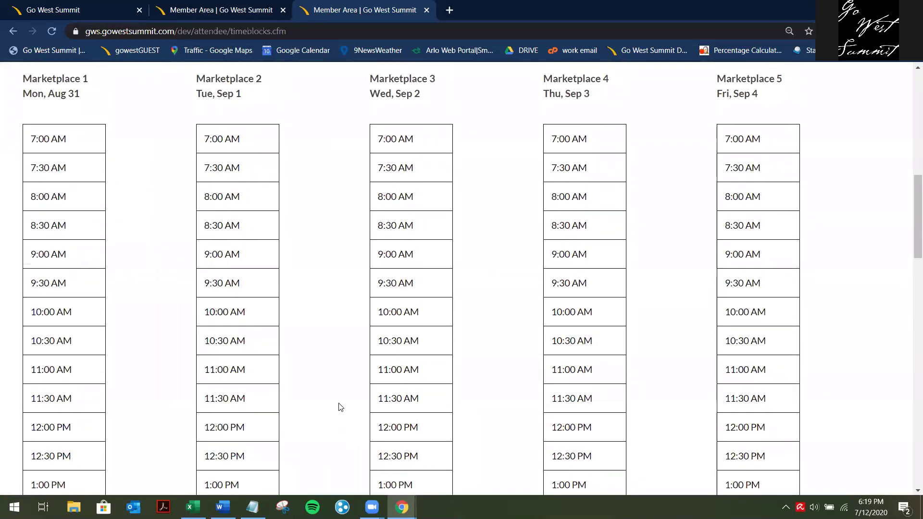
scroll(385, 382, "up", 3)
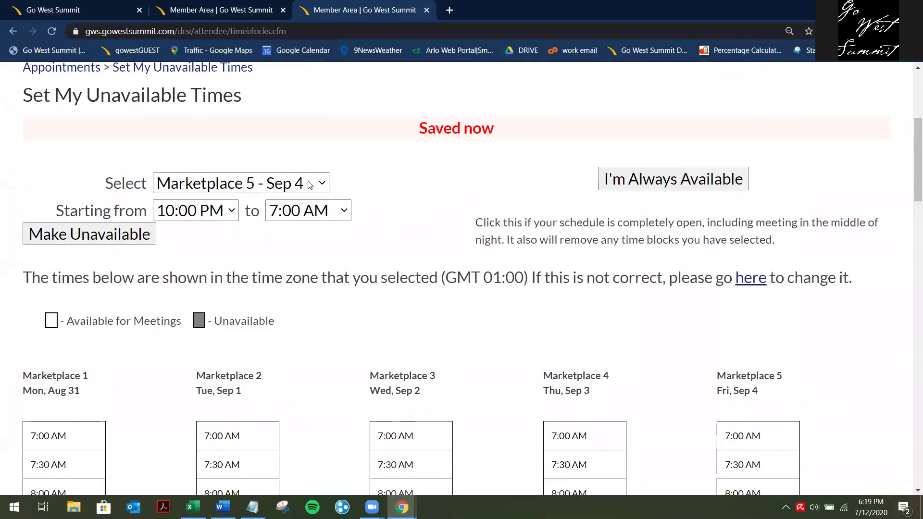
left_click(310, 183)
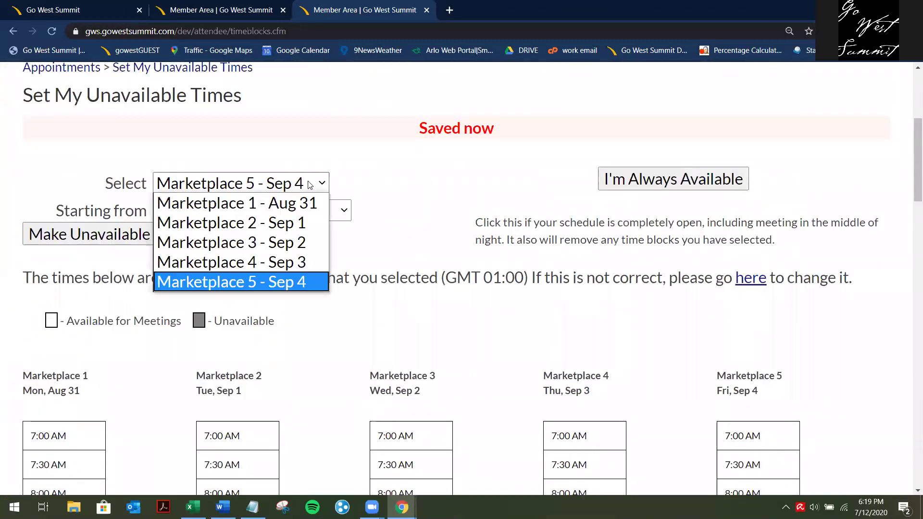
left_click(260, 247)
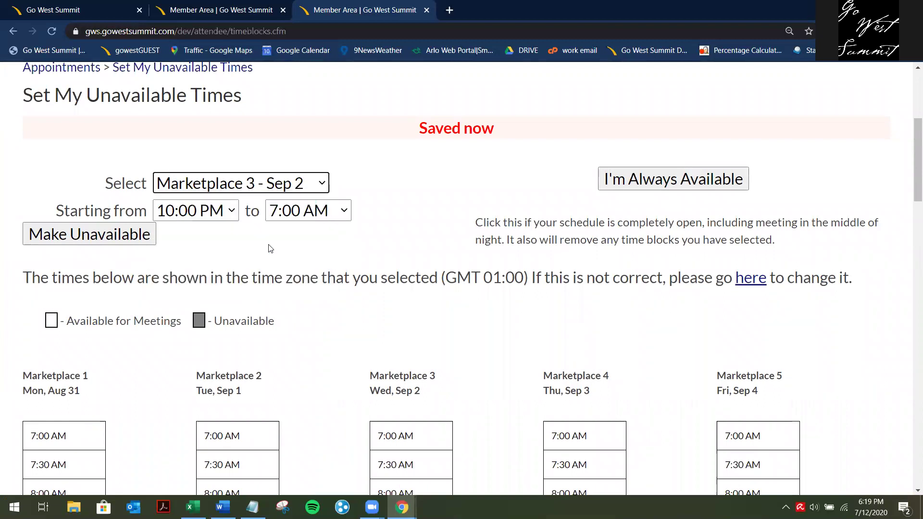
left_click(219, 211)
scroll(187, 282, "up", 7)
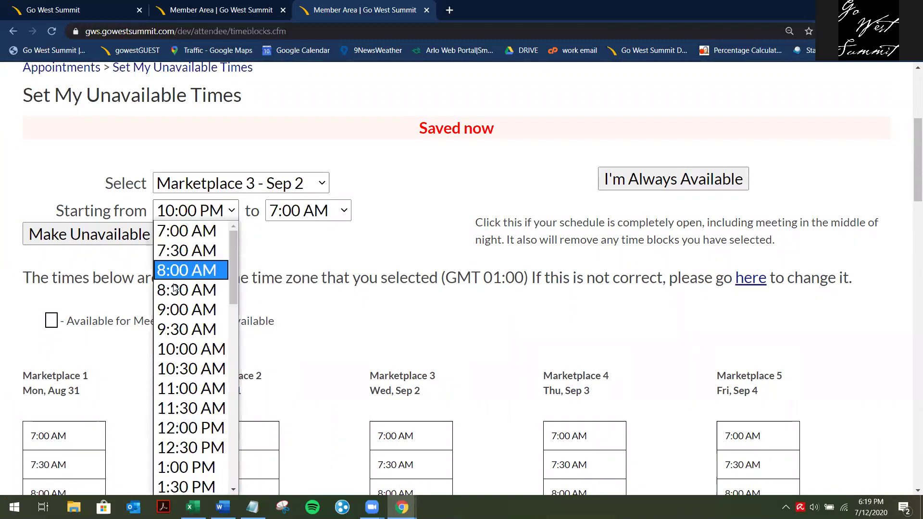
left_click(185, 310)
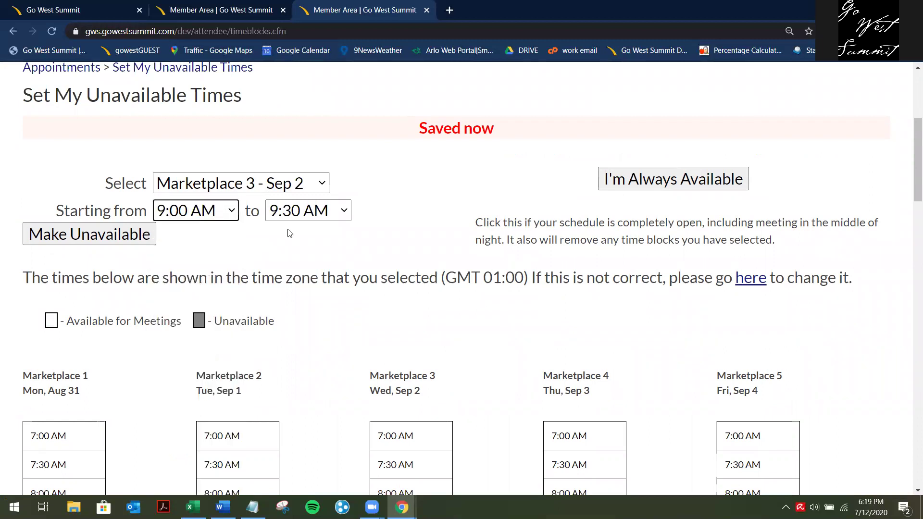
left_click(324, 212)
left_click(313, 336)
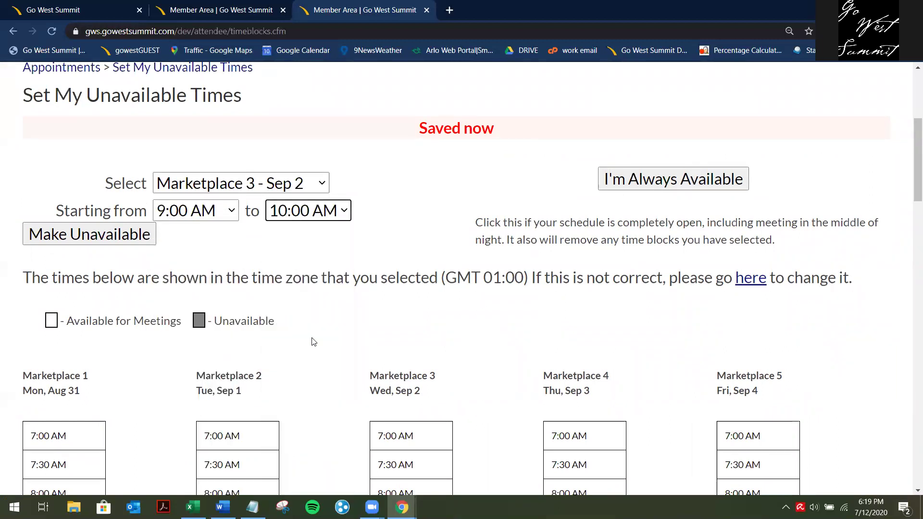
left_click(148, 243)
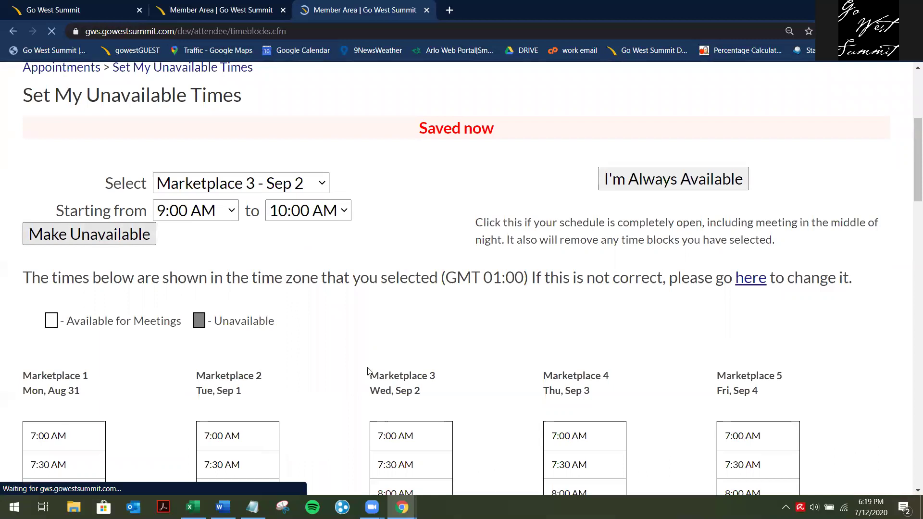
scroll(374, 380, "down", 10)
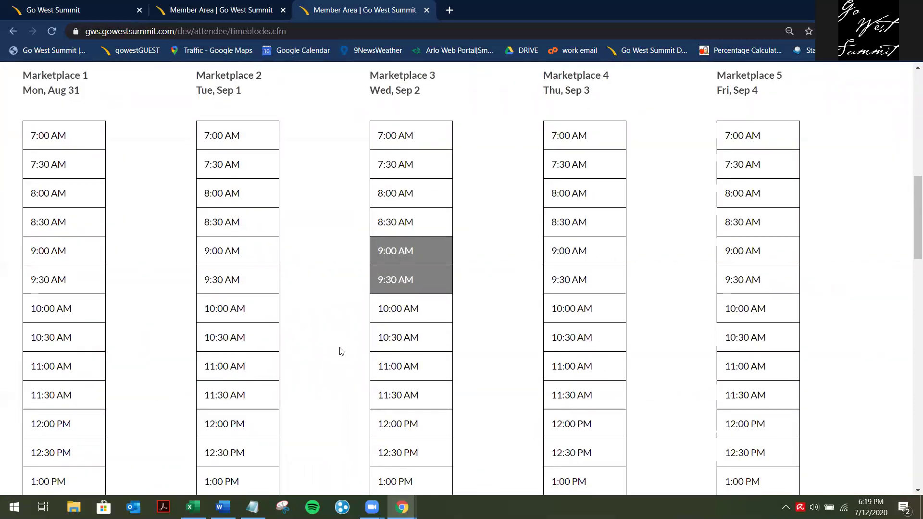
scroll(341, 351, "up", 8)
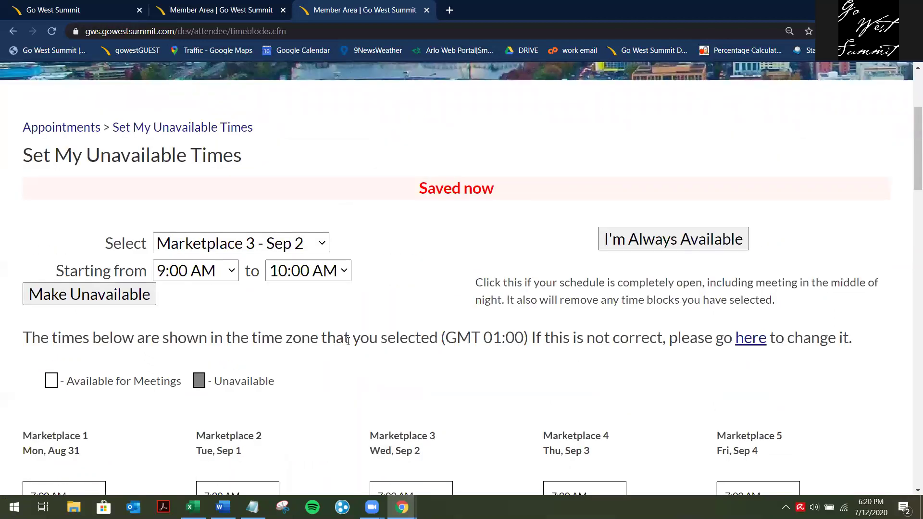
scroll(371, 298, "up", 1)
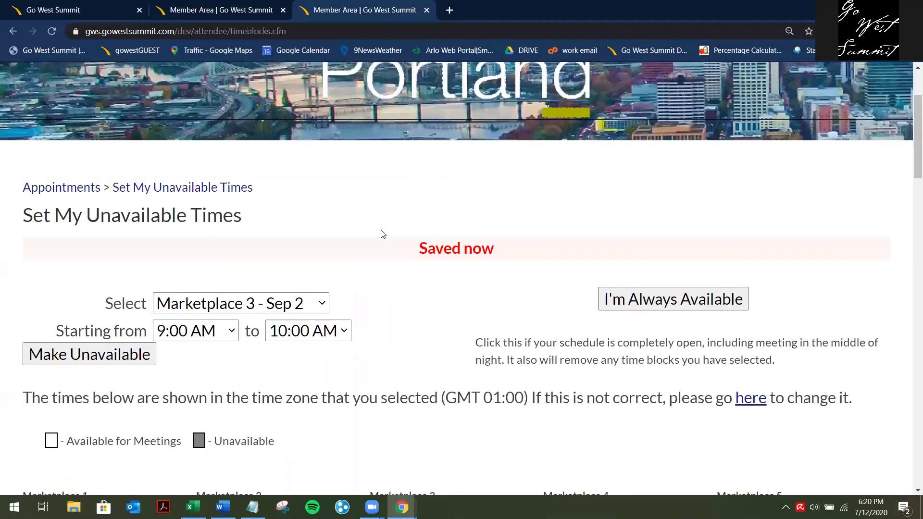
Open Select Companies, collapse the instructions, and scroll down to the Filter Companies section
left_click(84, 192)
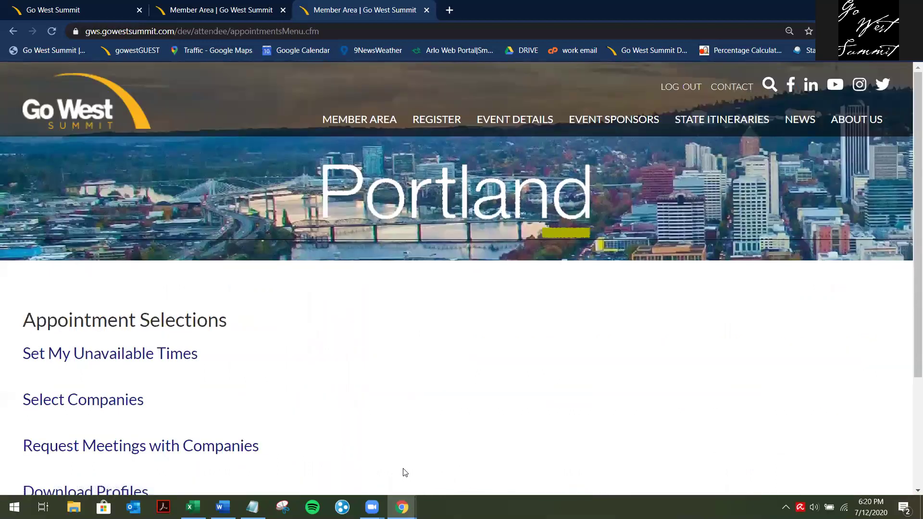
scroll(406, 473, "down", 1)
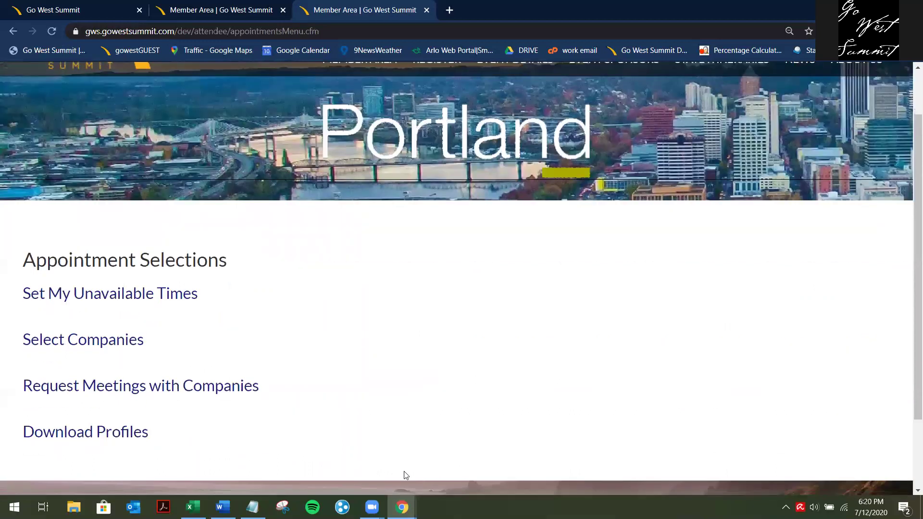
scroll(388, 426, "down", 2)
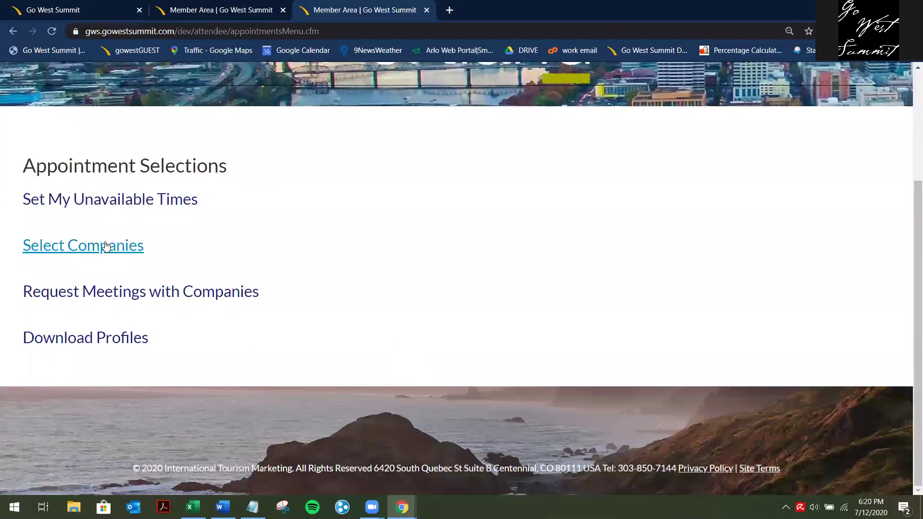
left_click(123, 249)
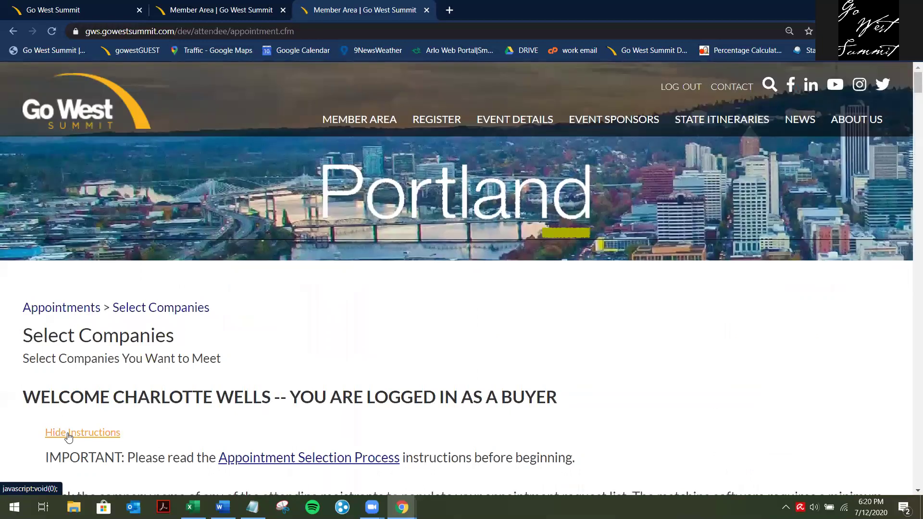
left_click(68, 434)
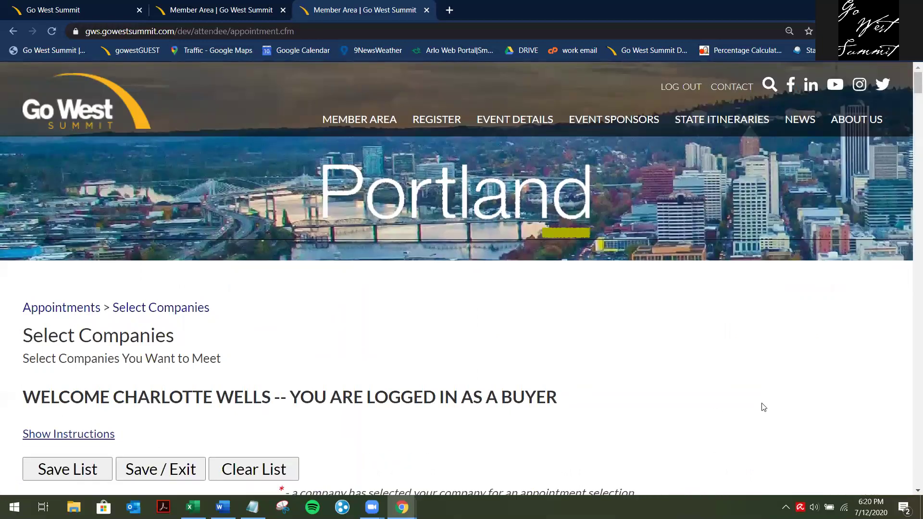
scroll(764, 408, "down", 6)
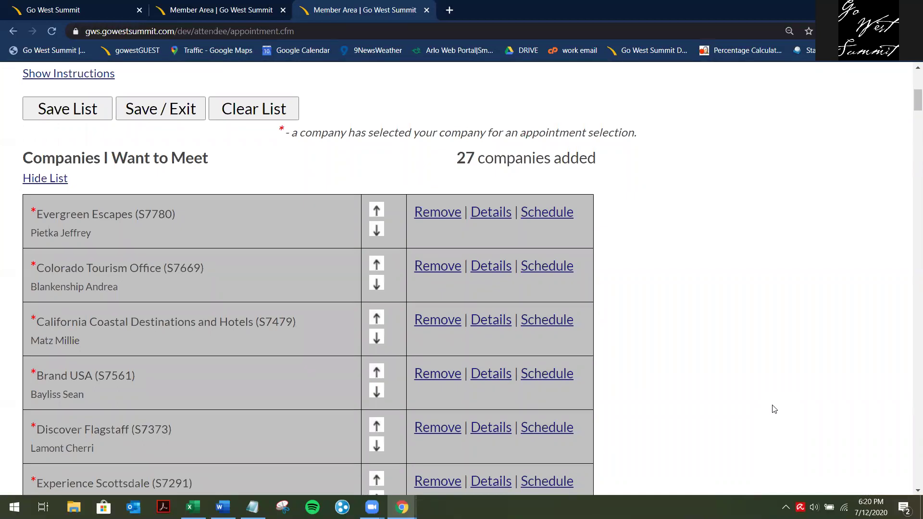
scroll(774, 410, "down", 20)
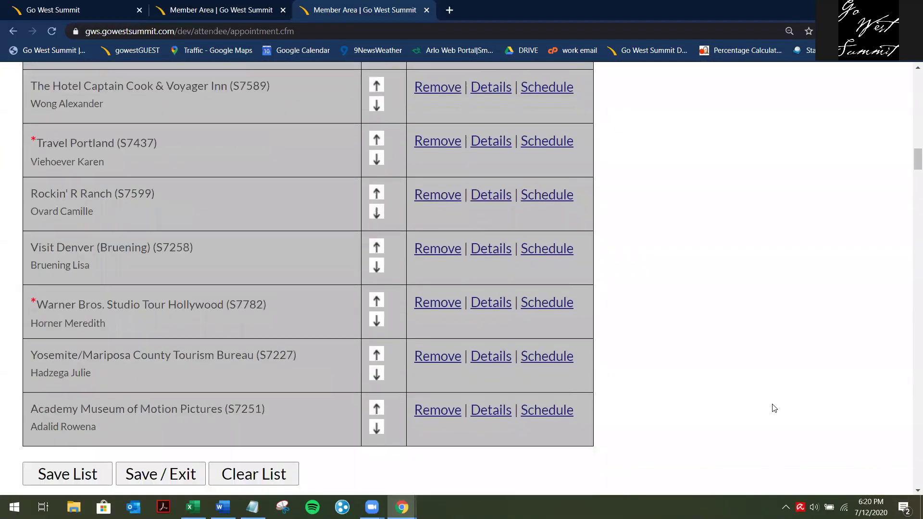
scroll(774, 408, "down", 5)
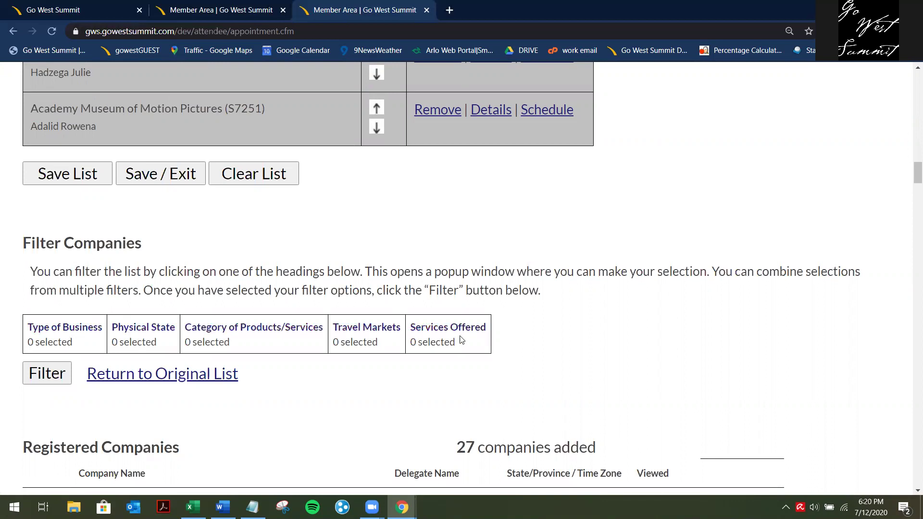
Check Destination Marketing Organization, Hotel / Motel and Motorcoach Operator under Type of Business and apply the filter
left_click(77, 331)
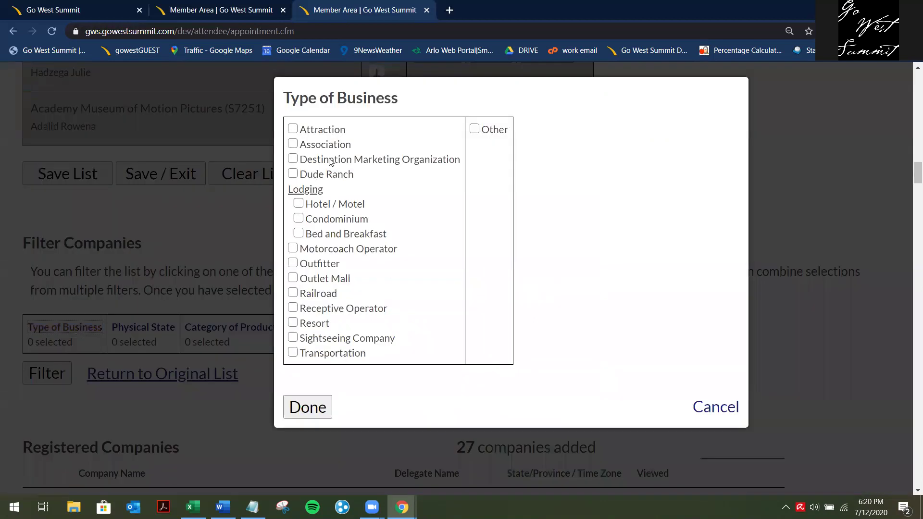
left_click(293, 161)
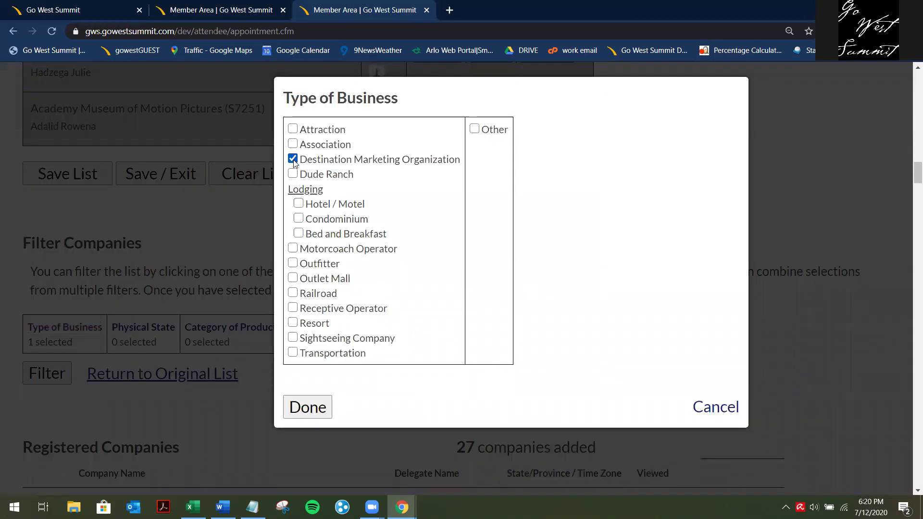
left_click(301, 205)
left_click(293, 249)
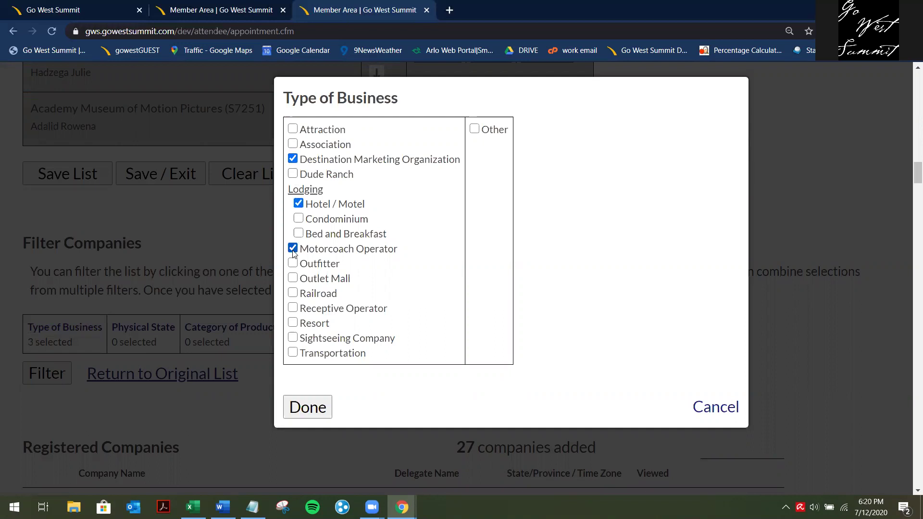
left_click(307, 409)
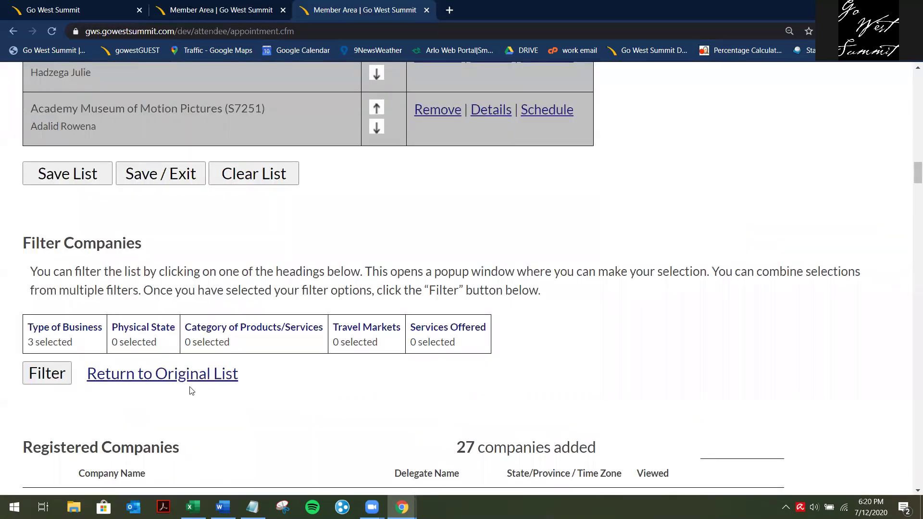
left_click(48, 374)
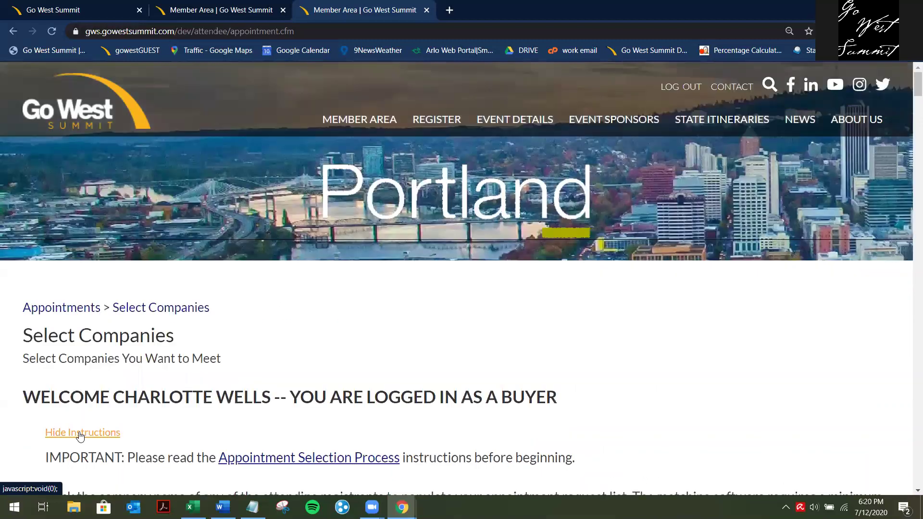
Review the filtered Registered Companies table, then restore the original company list
left_click(80, 433)
scroll(756, 365, "down", 20)
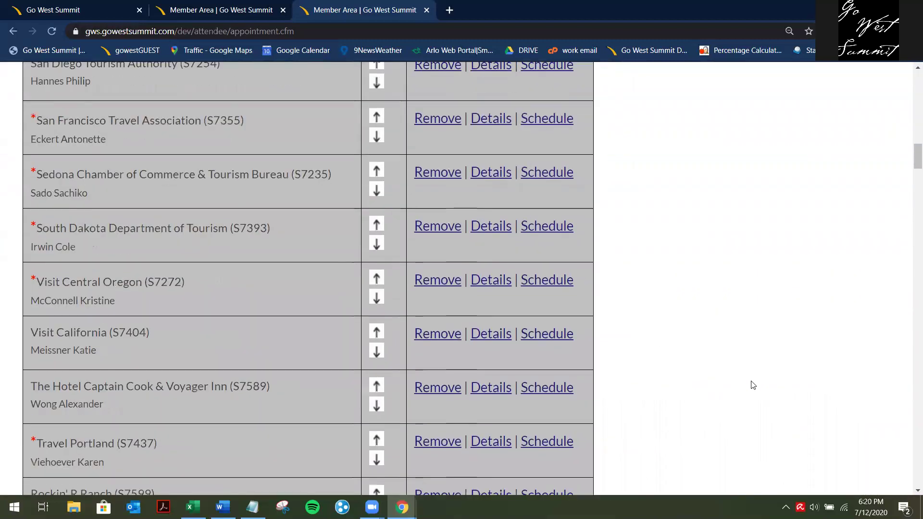
scroll(751, 385, "down", 15)
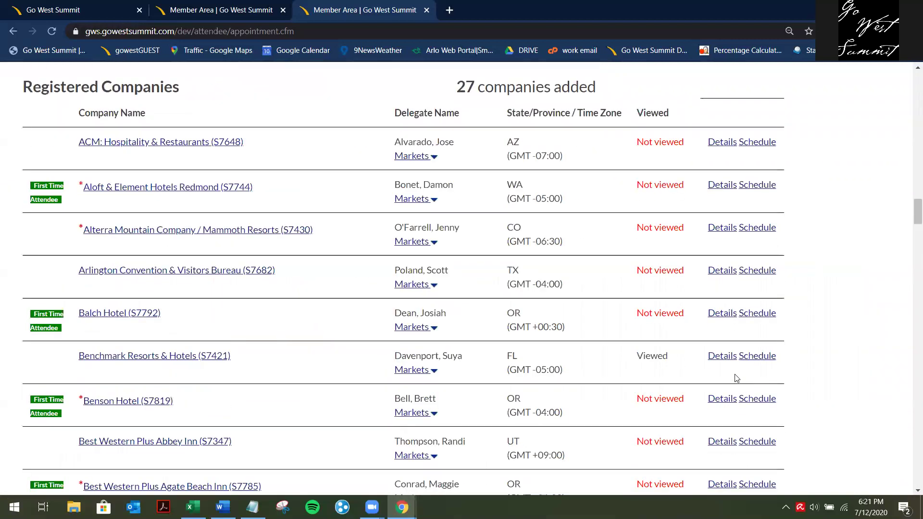
scroll(700, 445, "down", 12)
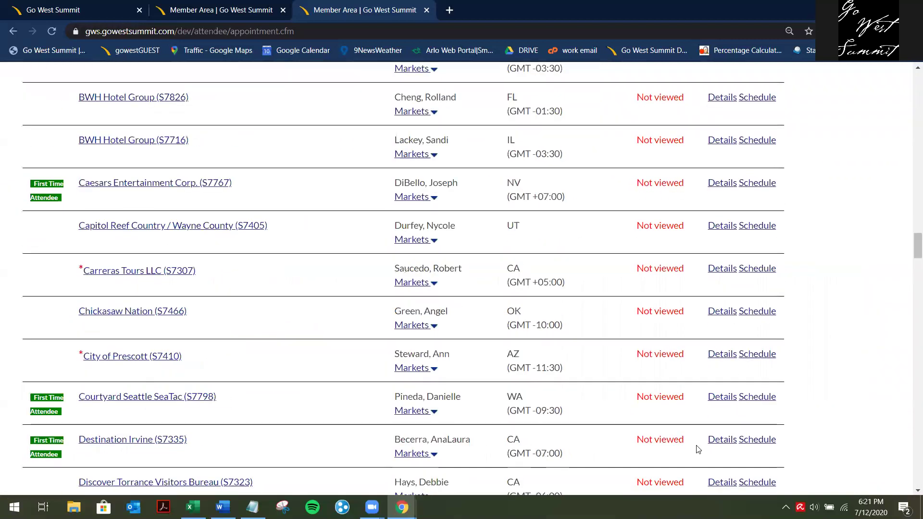
scroll(699, 449, "up", 12)
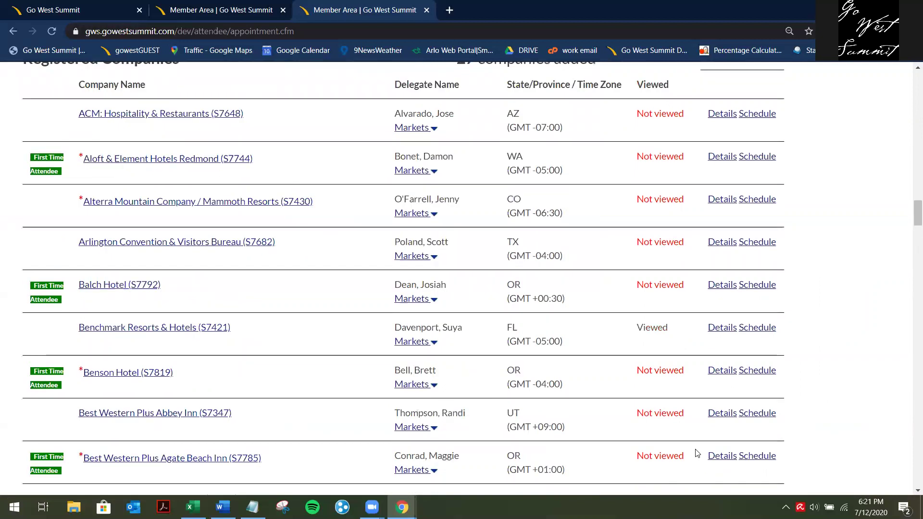
scroll(697, 454, "up", 4)
scroll(696, 460, "up", 6)
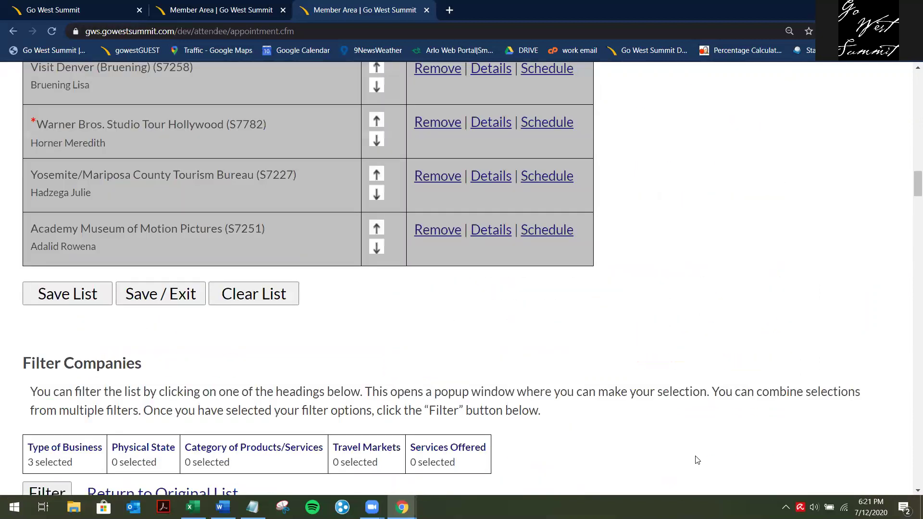
scroll(696, 458, "down", 1)
left_click(161, 434)
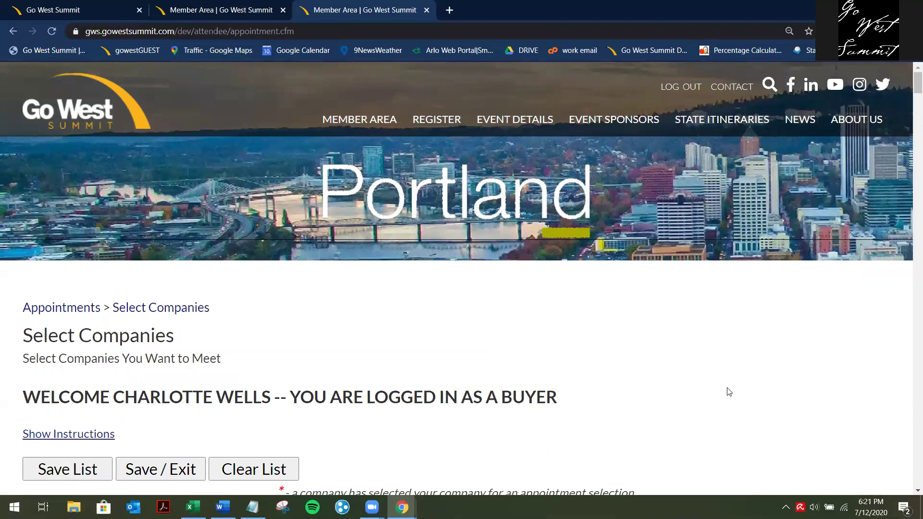
Apply the My Profile Matches filter and review the ranked Registered Companies table
scroll(727, 391, "down", 12)
scroll(730, 394, "down", 20)
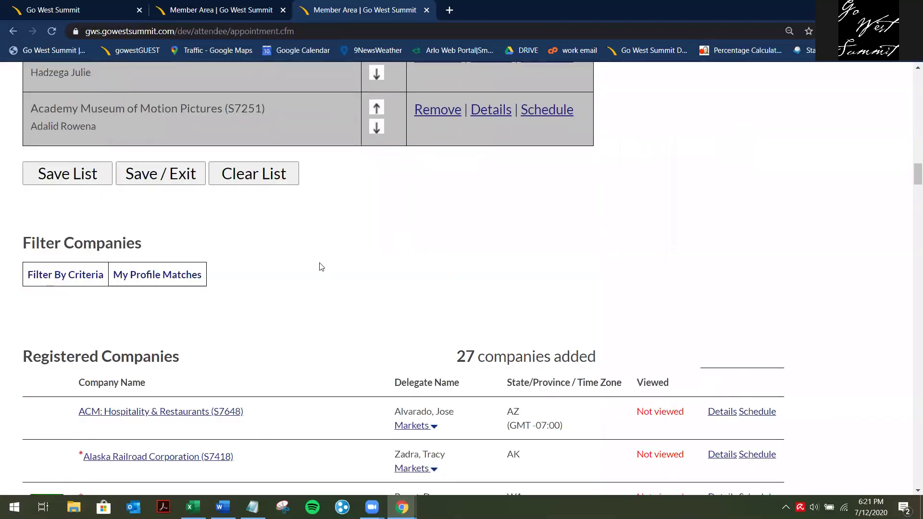
left_click(141, 278)
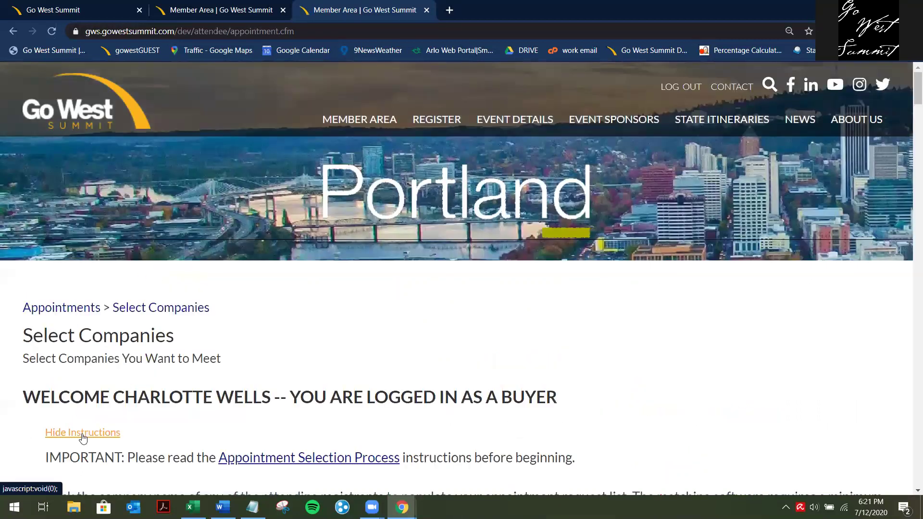
left_click(81, 433)
scroll(759, 372, "down", 1)
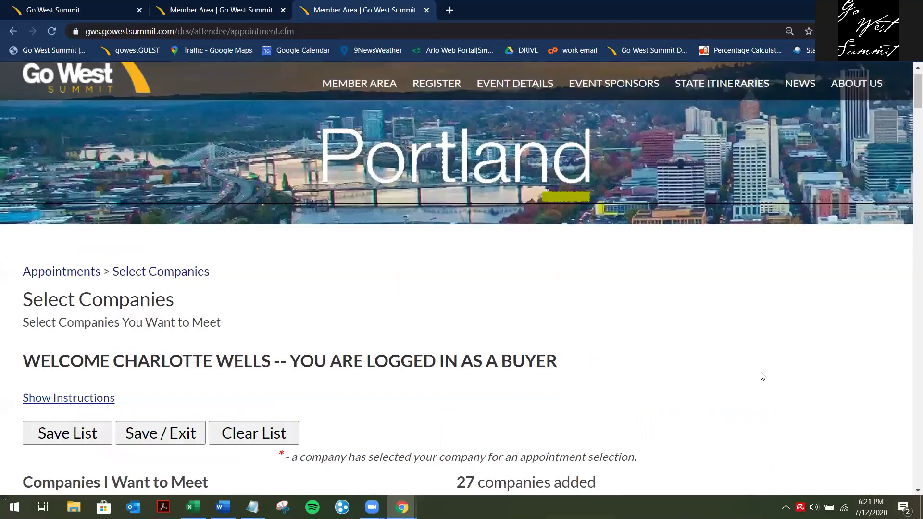
scroll(762, 376, "down", 20)
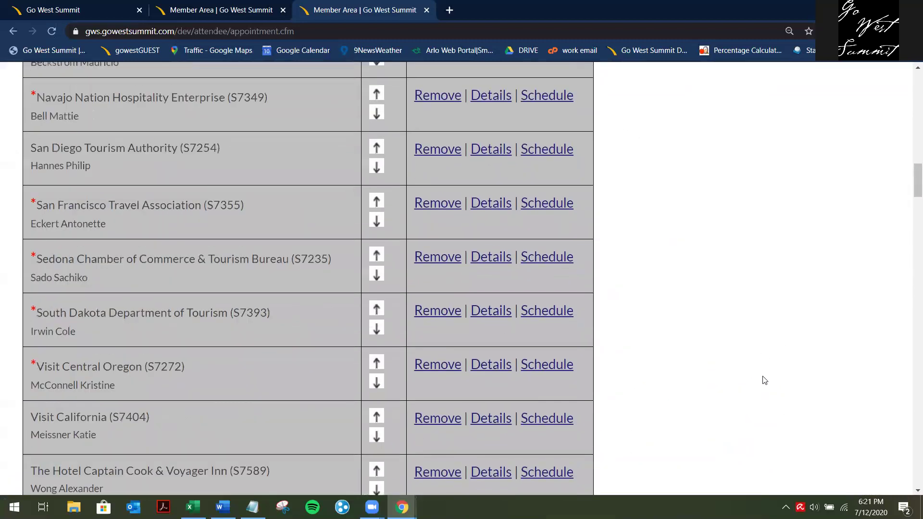
scroll(765, 381, "down", 13)
scroll(765, 380, "up", 1)
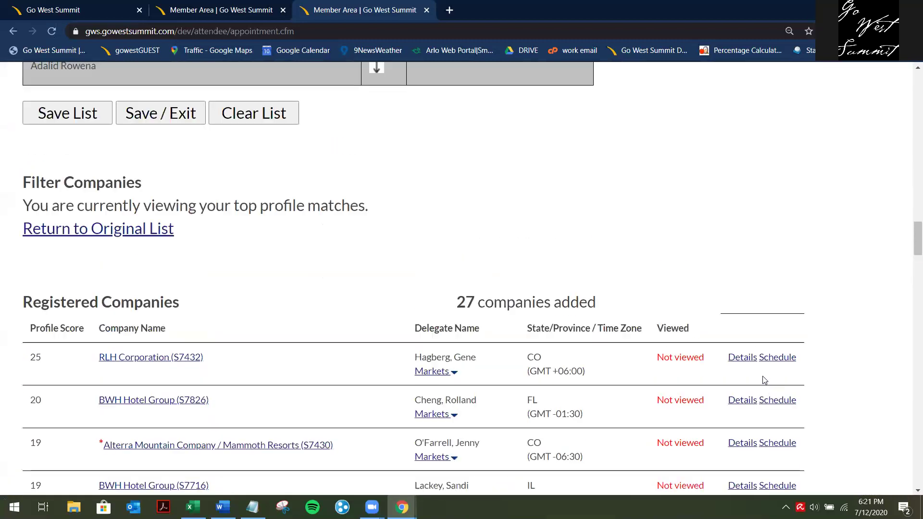
scroll(667, 262, "up", 2)
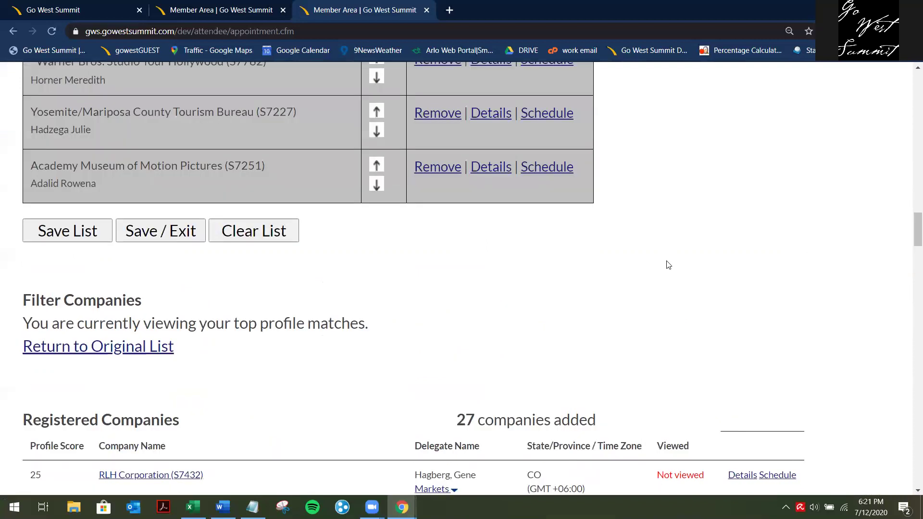
scroll(666, 263, "down", 6)
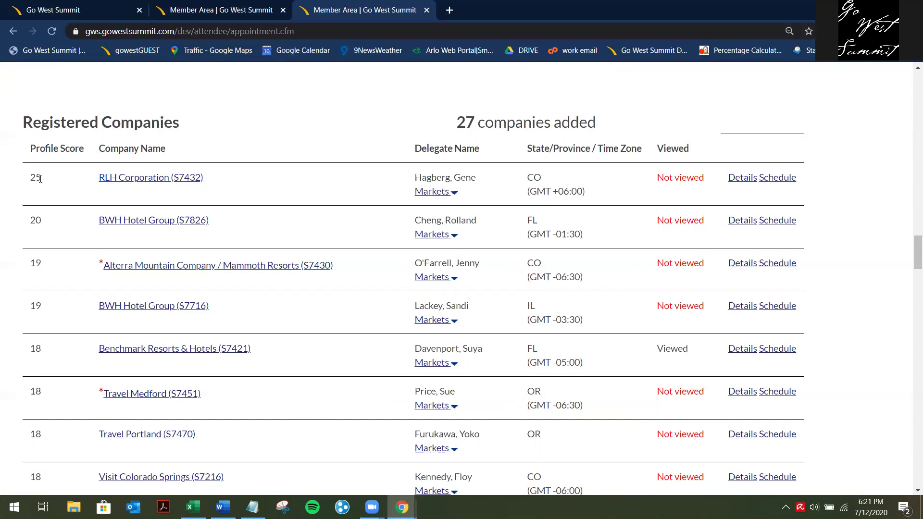
Highlight RLH Corporation's top profile score of 25, then return to the original company list
left_click_drag(40, 179, 32, 179)
scroll(59, 216, "down", 7)
scroll(60, 220, "up", 2)
scroll(59, 220, "up", 5)
scroll(859, 266, "down", 4)
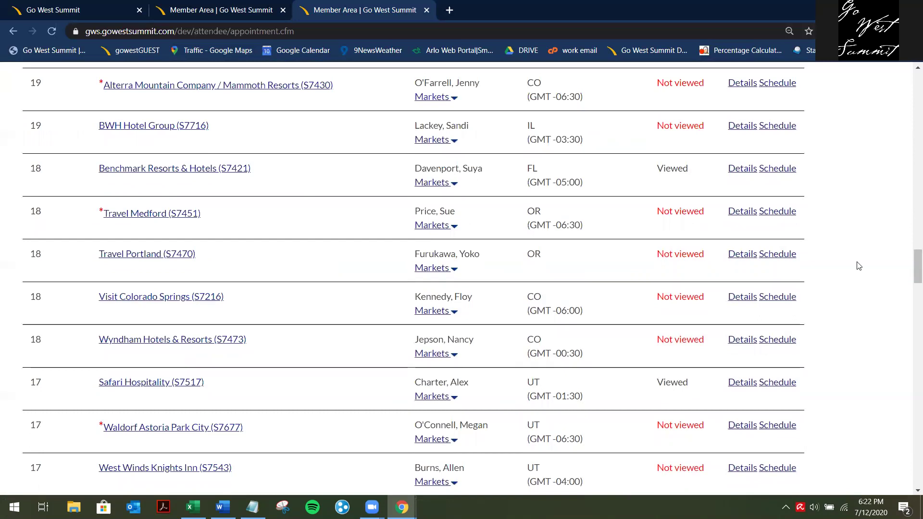
scroll(859, 265, "up", 4)
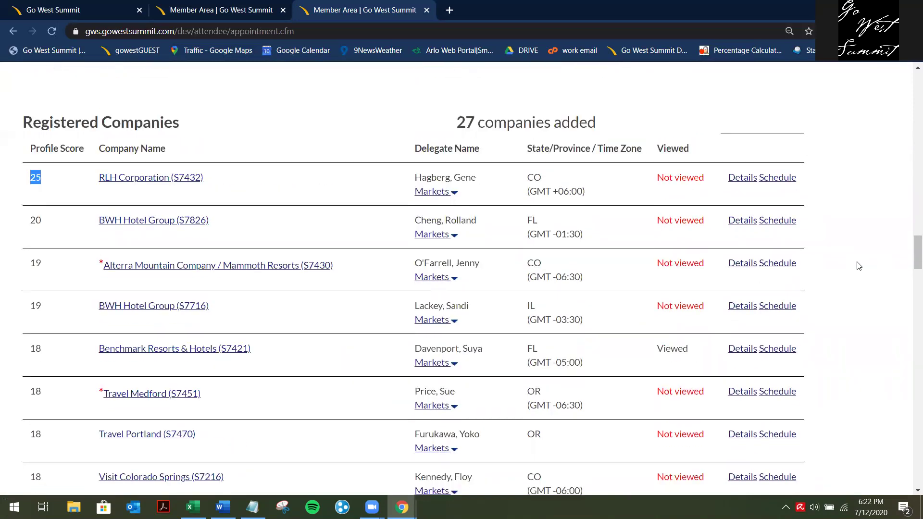
left_click(42, 176)
scroll(356, 288, "up", 8)
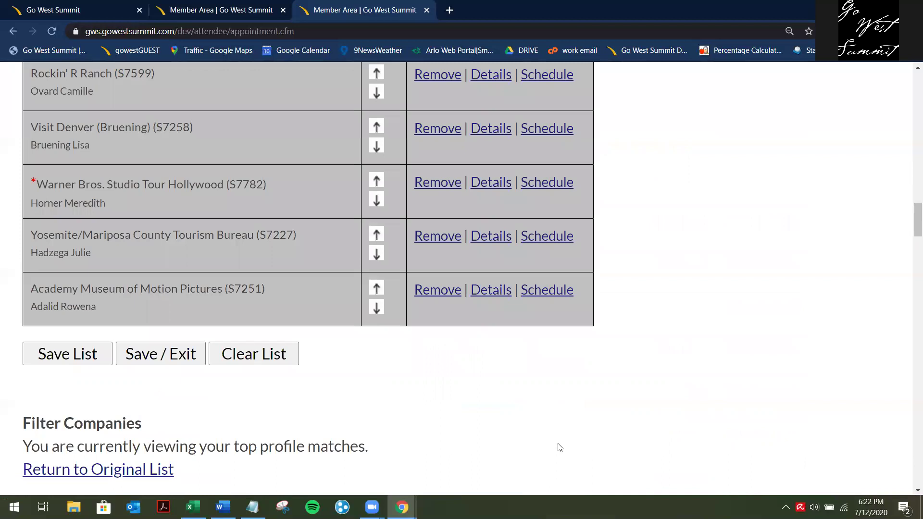
left_click(120, 470)
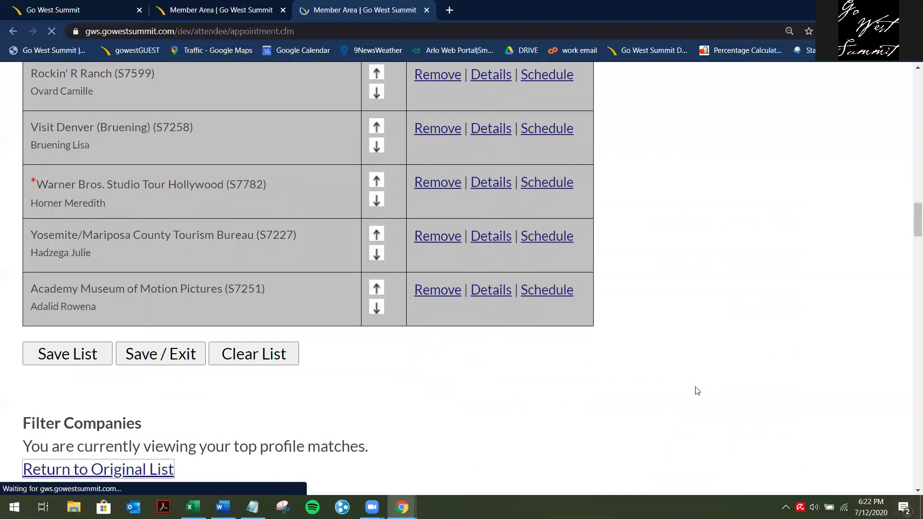
Hide the instructions and look over ACM: Hospitality & Restaurants' contact details
scroll(121, 390, "down", 2)
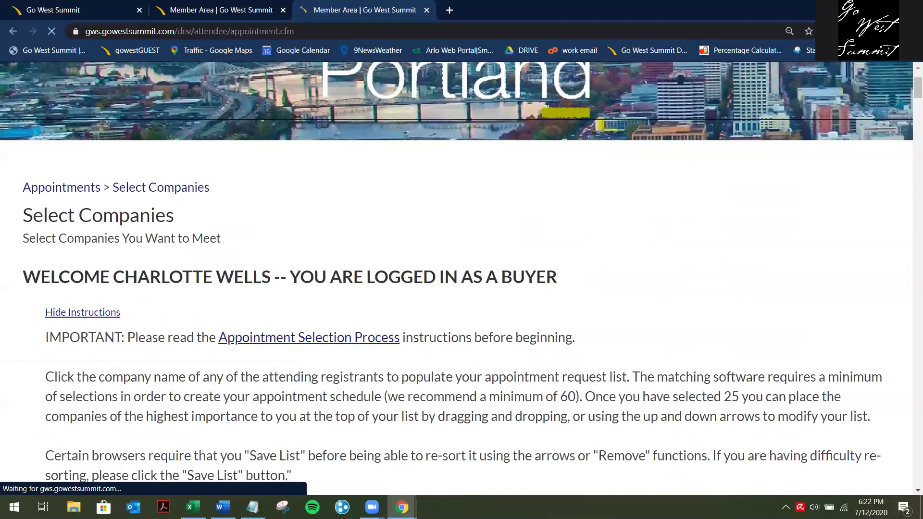
left_click(67, 313)
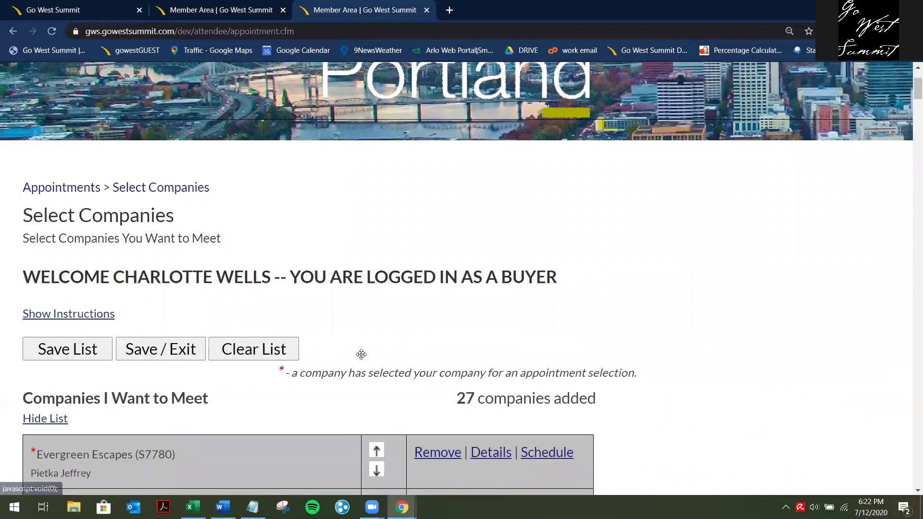
scroll(362, 356, "down", 8)
scroll(364, 359, "down", 20)
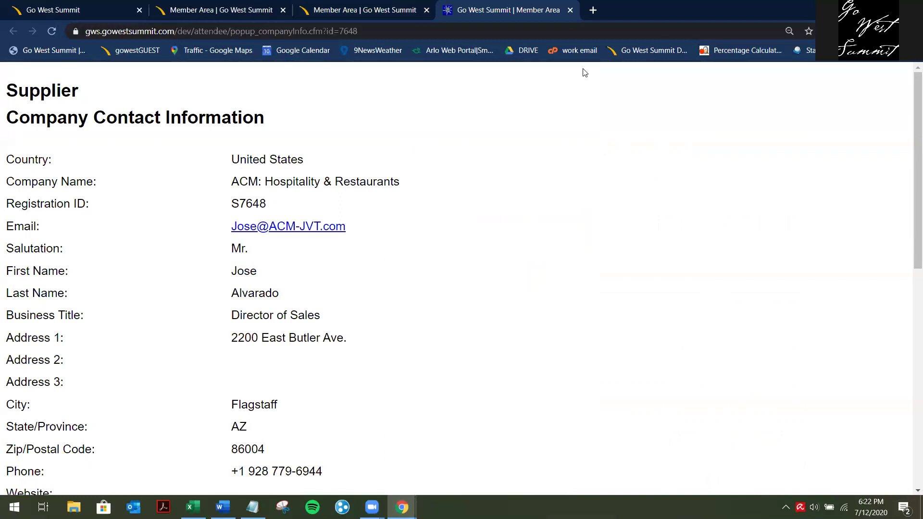
key("ctrl+w")
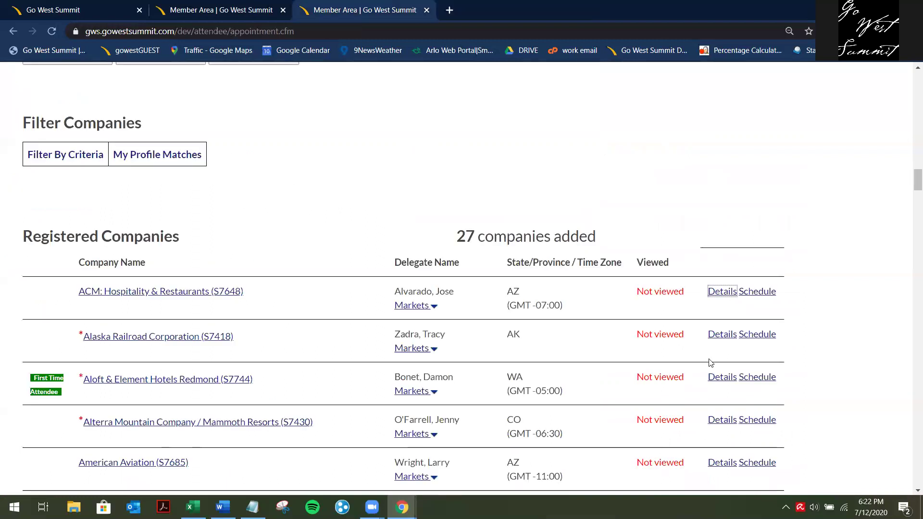
Review ACM's availability schedule, noting partly unavailable Marketplace 3 slots
left_click(757, 293)
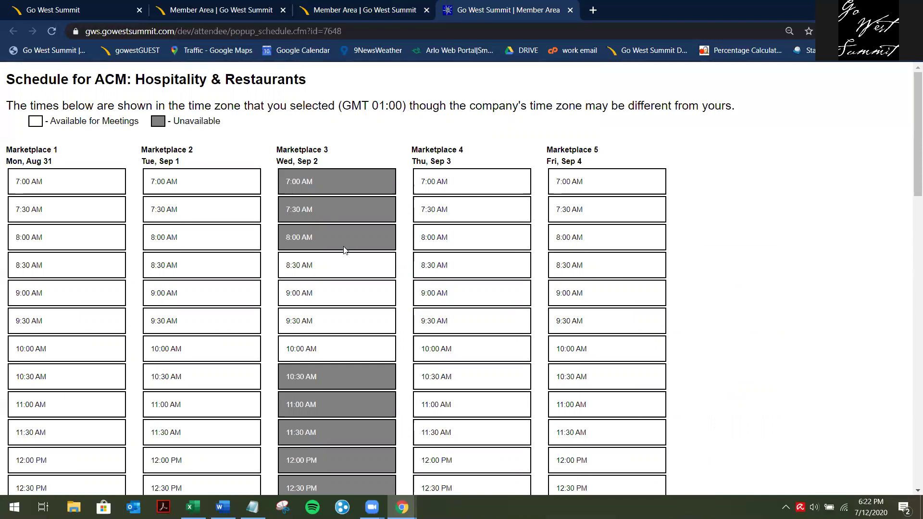
scroll(343, 260, "down", 6)
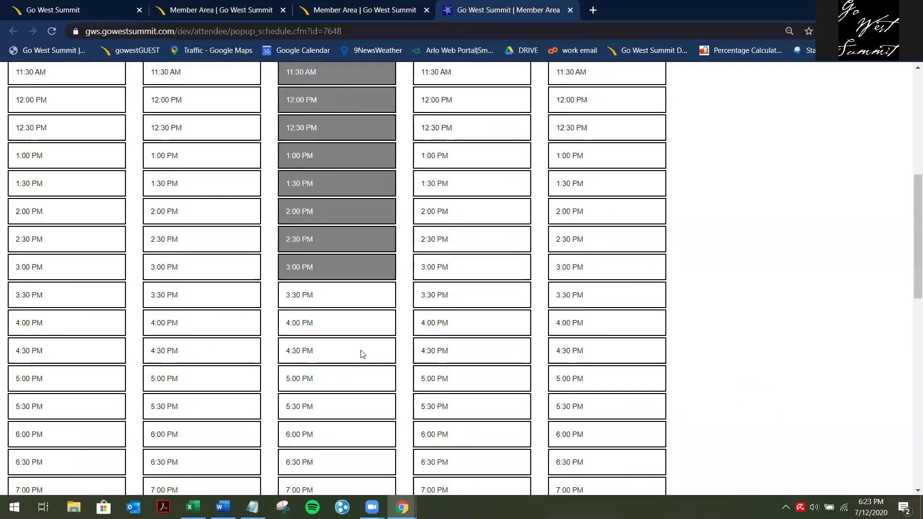
scroll(362, 355, "up", 6)
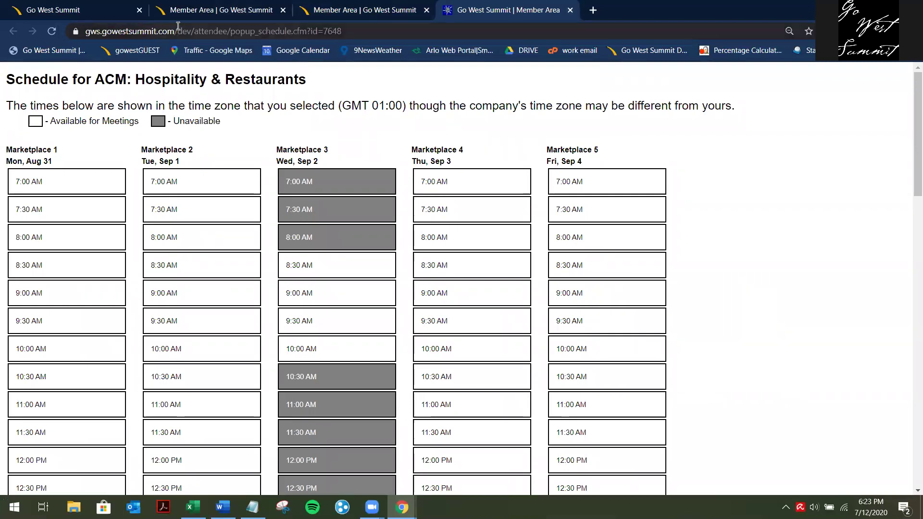
Add ACM: Hospitality & Restaurants from Registered Companies, making 28, and save the list
left_click(570, 10)
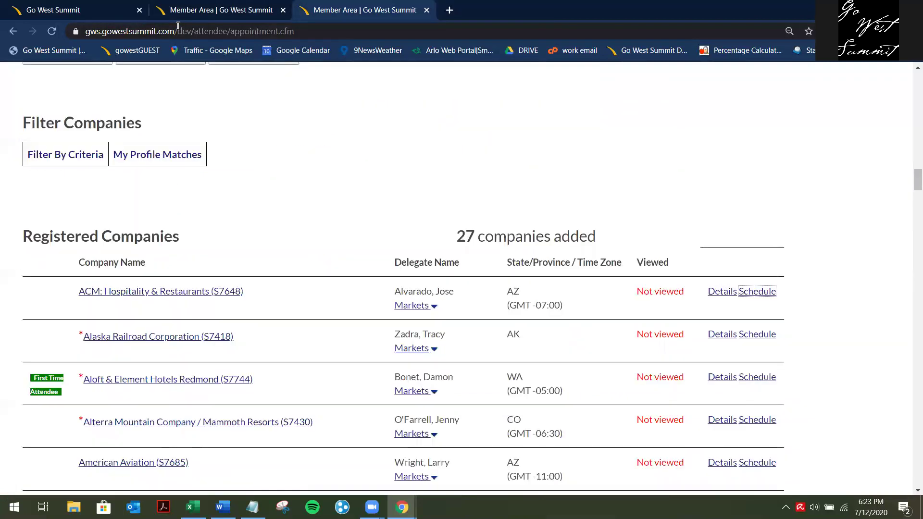
left_click(162, 296)
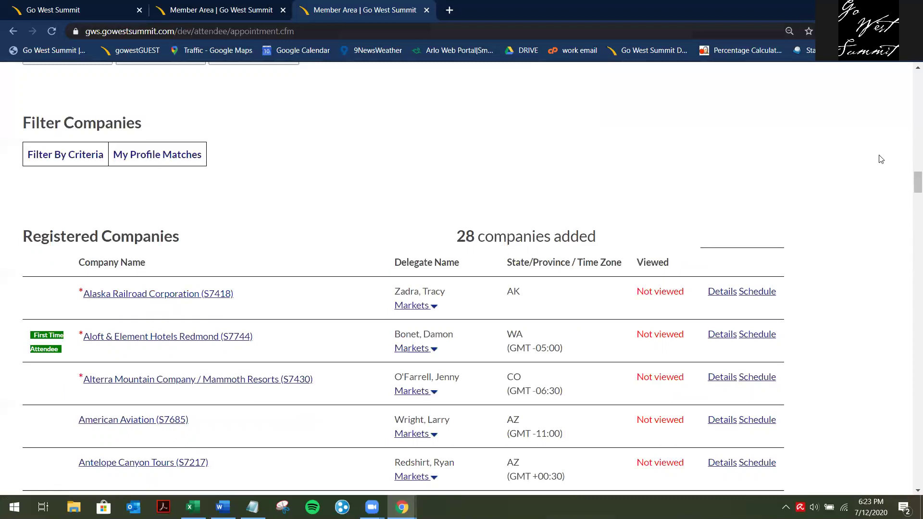
scroll(500, 226, "up", 5)
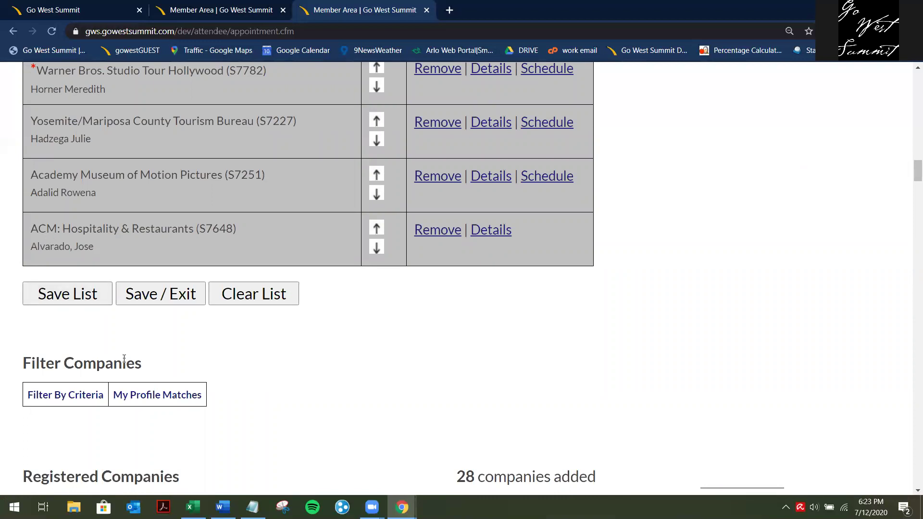
scroll(799, 285, "up", 1)
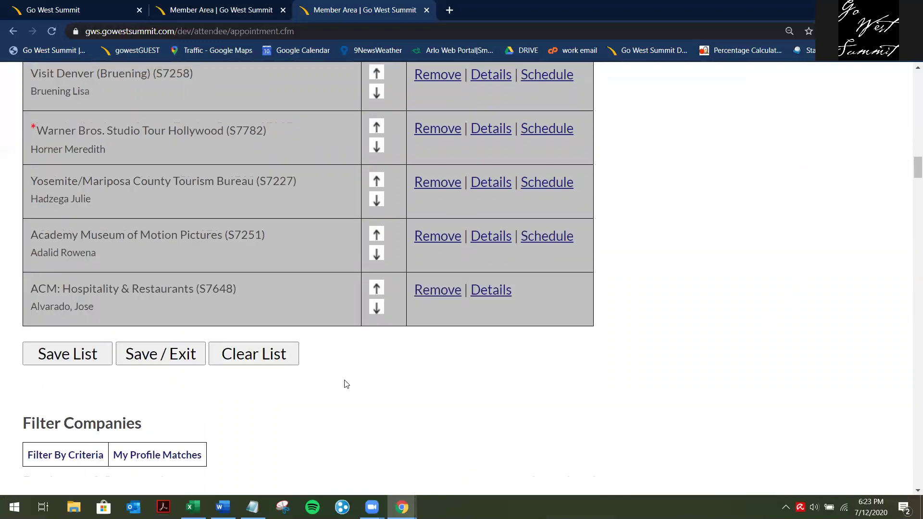
left_click(75, 363)
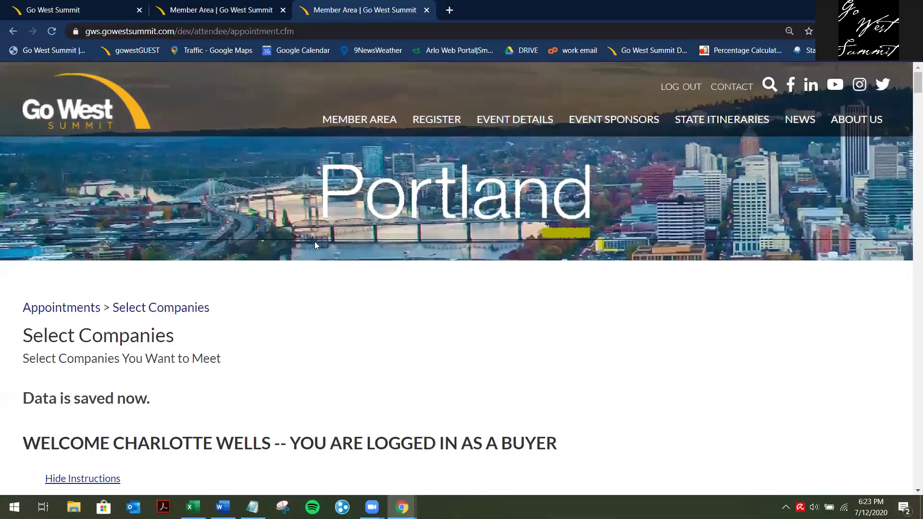
Open Request Meetings with Companies from Appointments and scan the five-marketplace slot grid
left_click(81, 315)
scroll(82, 310, "down", 3)
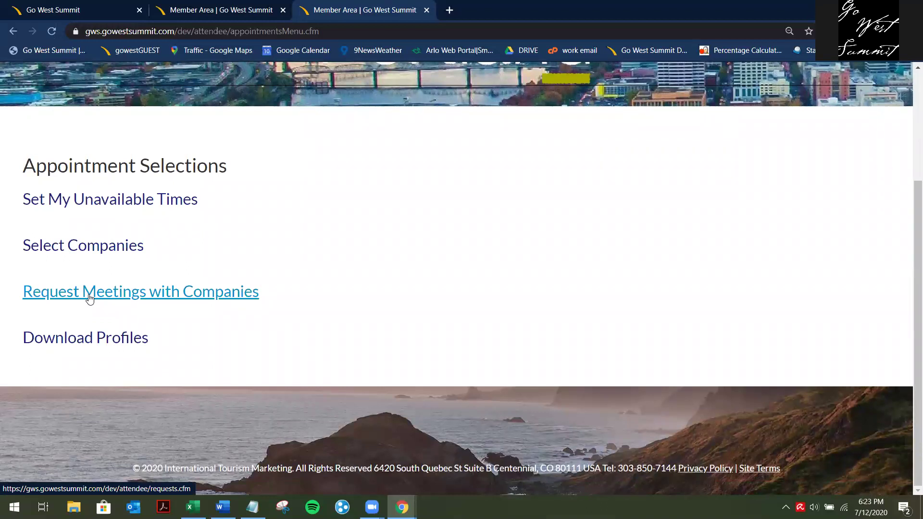
left_click(89, 292)
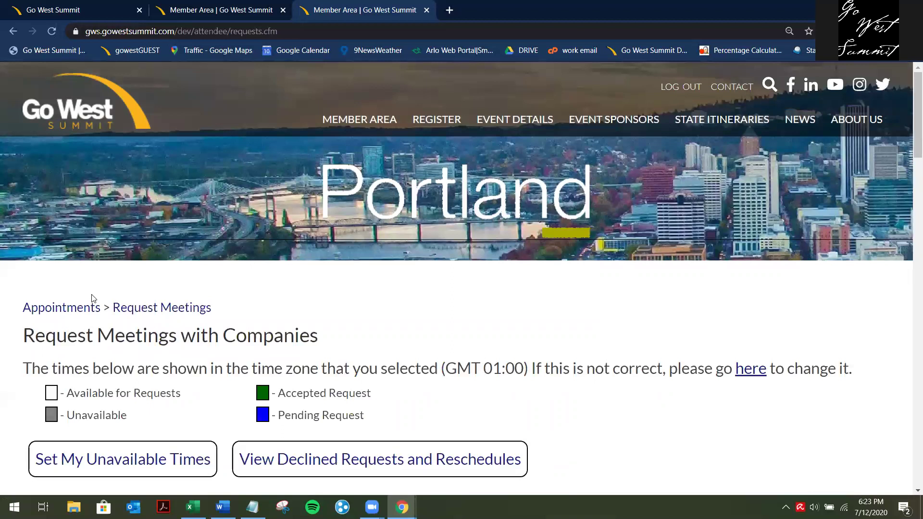
scroll(96, 296, "down", 6)
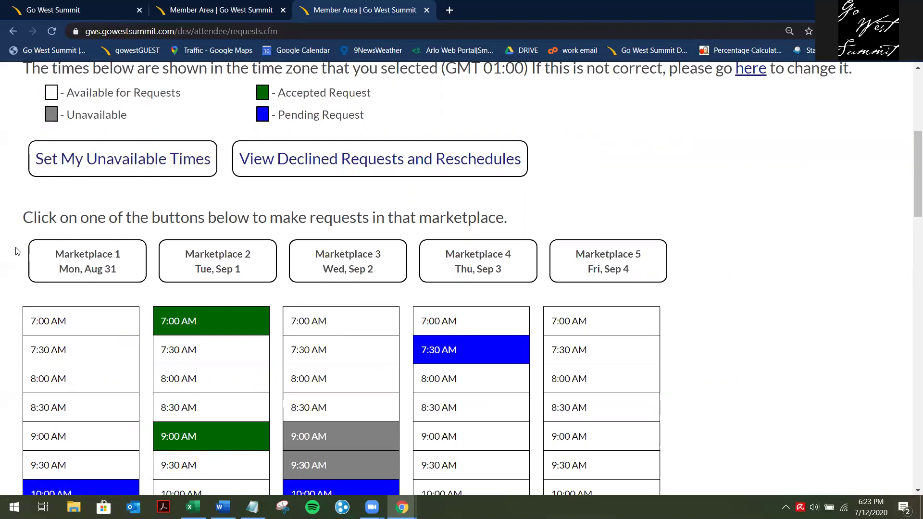
scroll(338, 419, "down", 5)
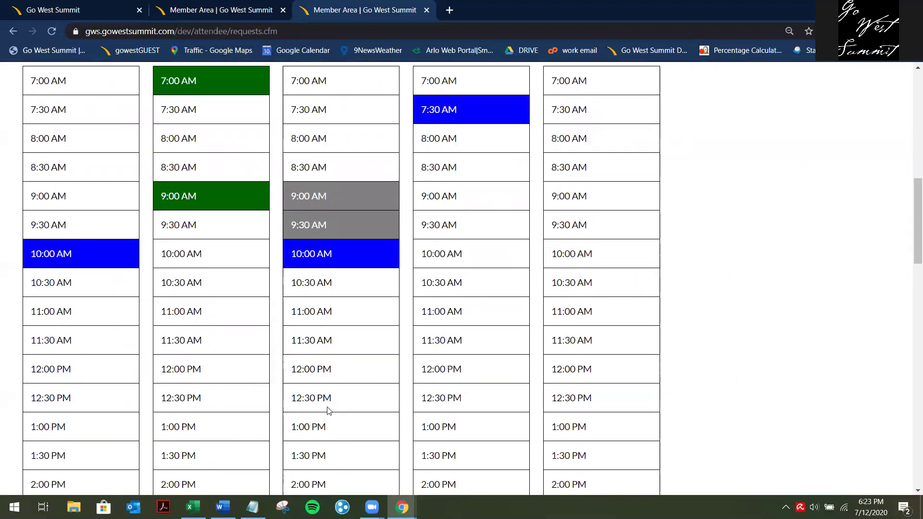
scroll(373, 303, "down", 10)
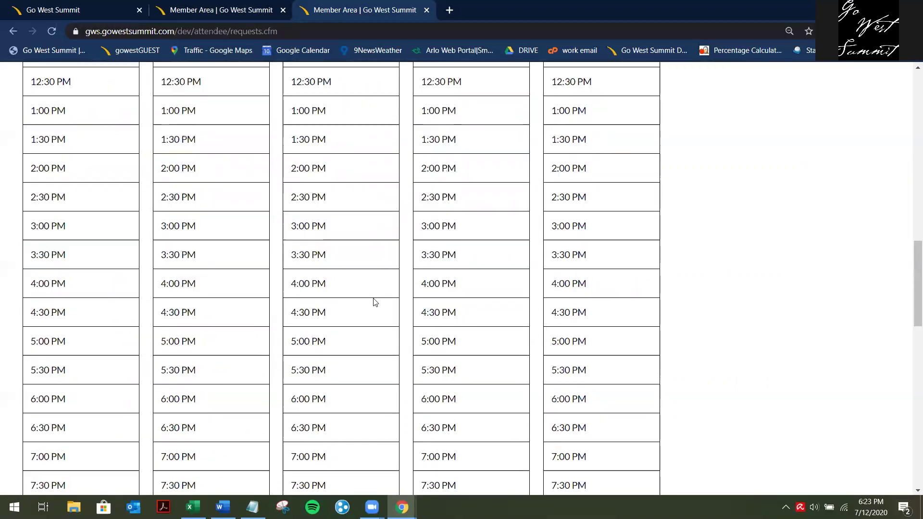
scroll(189, 240, "down", 5)
scroll(504, 464, "up", 14)
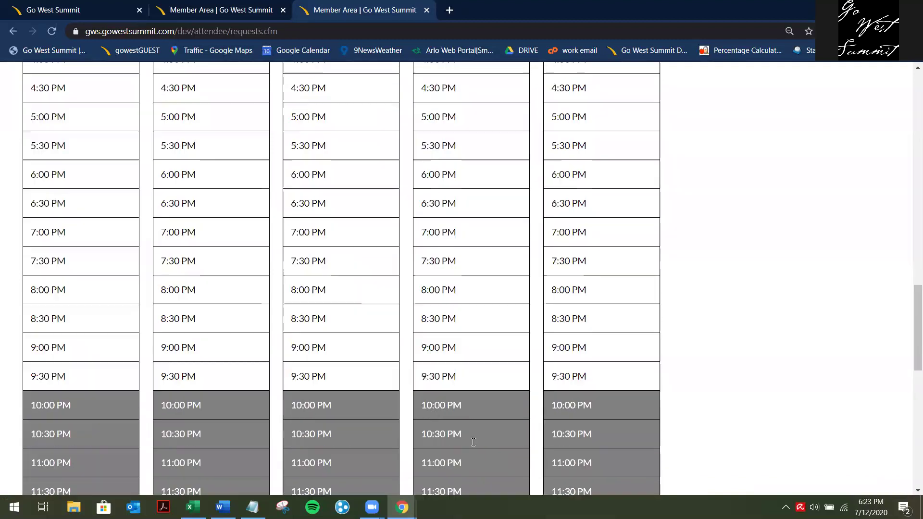
scroll(524, 474, "up", 10)
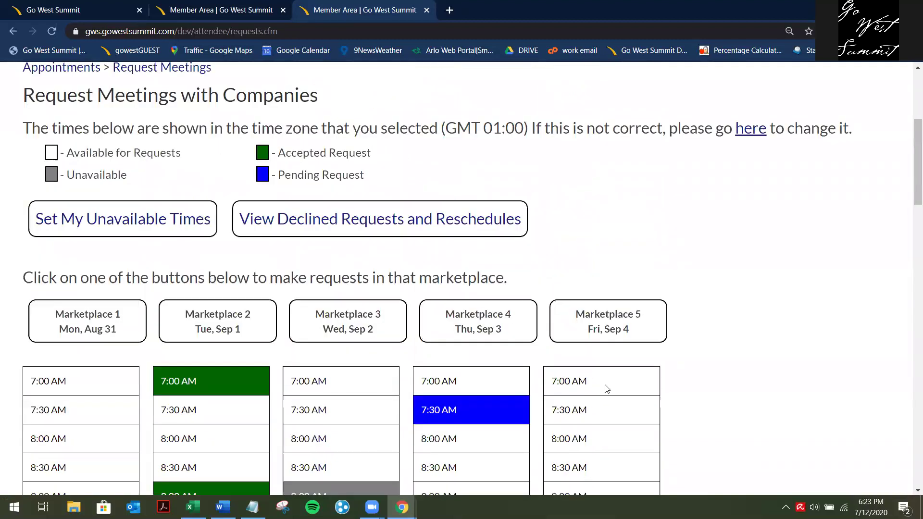
scroll(449, 237, "down", 1)
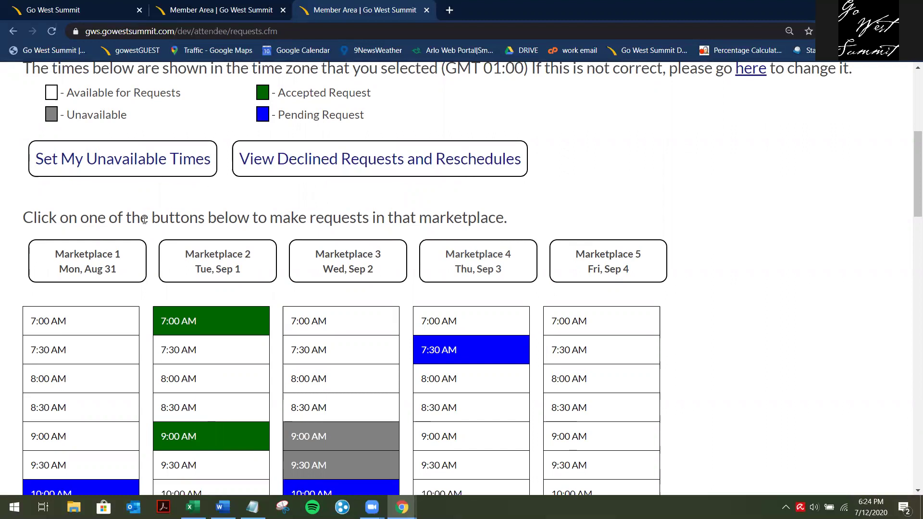
Open Marketplace 1 (Mon, Aug 31) and list companies for the 7:00 AM slot
left_click(99, 265)
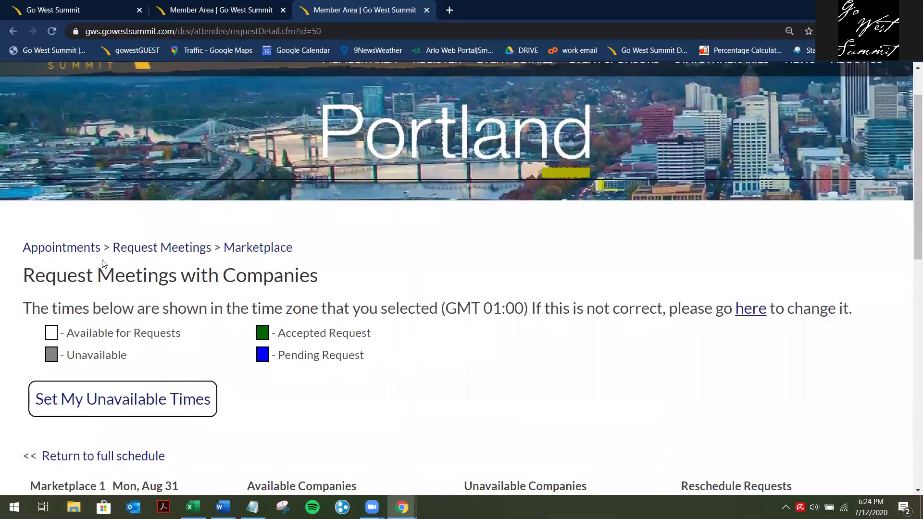
scroll(183, 273, "down", 1)
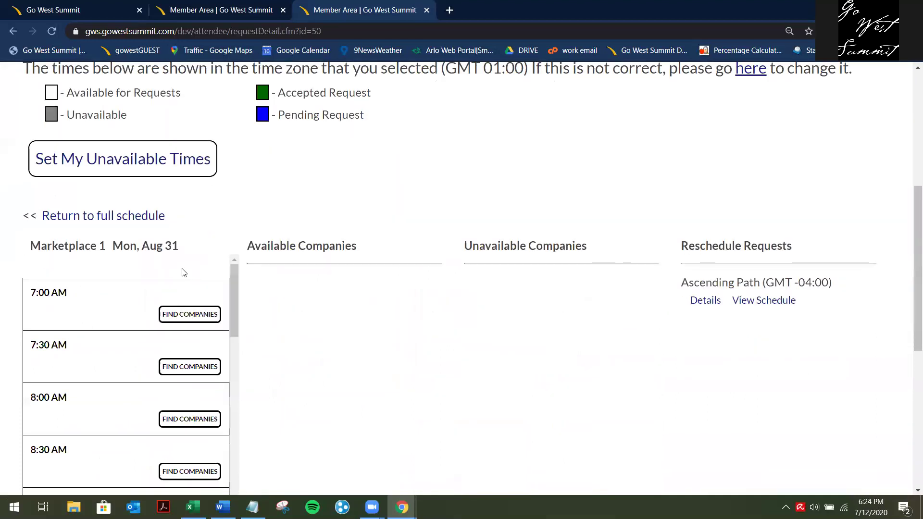
left_click(177, 315)
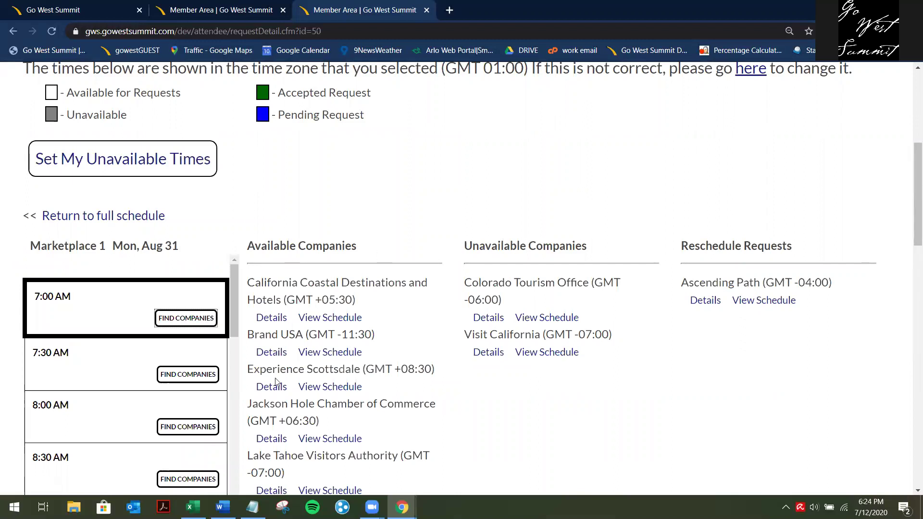
scroll(293, 447, "down", 5)
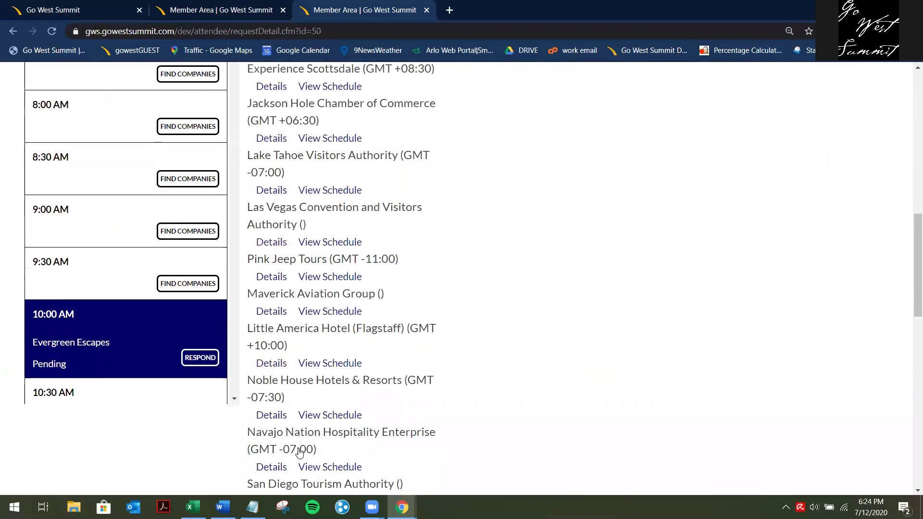
scroll(299, 452, "down", 10)
scroll(299, 452, "up", 7)
scroll(299, 452, "up", 15)
scroll(612, 303, "down", 3)
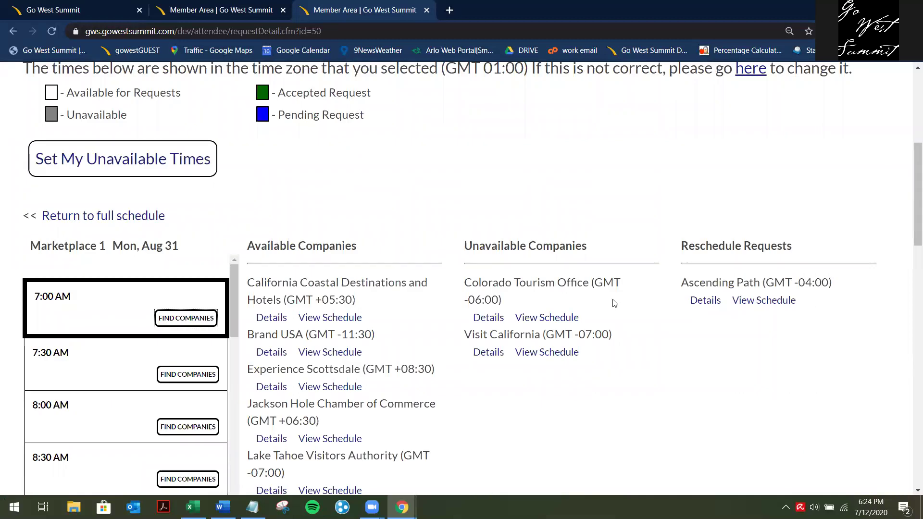
Check Colorado Tourism Office's schedule, then close it and return to the 7:00 AM lists
left_click(557, 322)
scroll(553, 331, "down", 7)
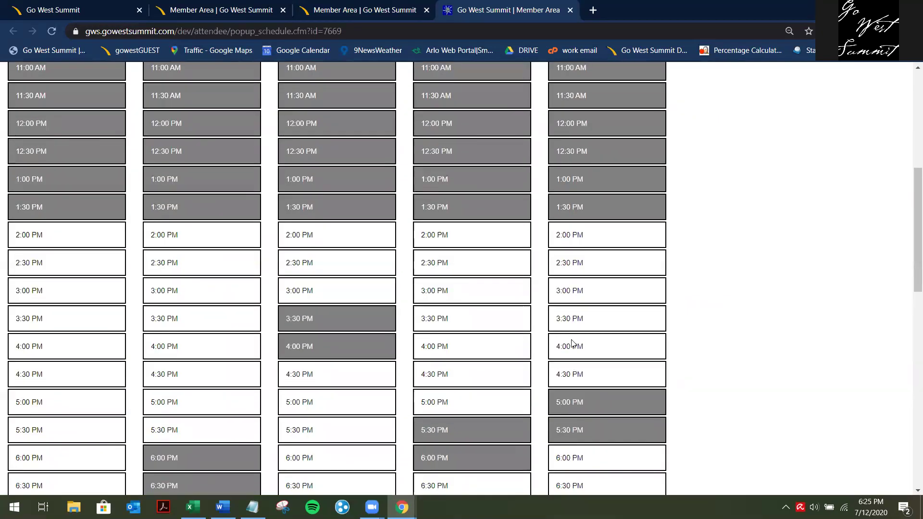
scroll(568, 336, "up", 7)
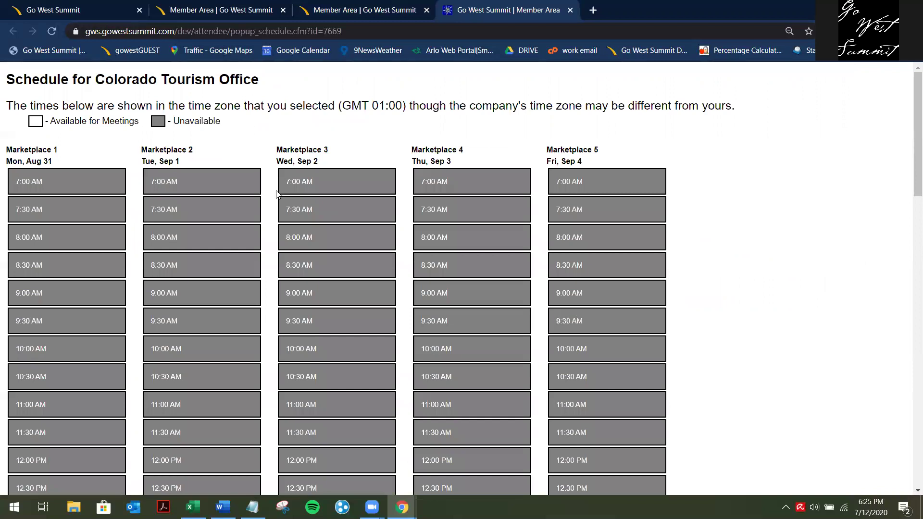
scroll(43, 183, "down", 6)
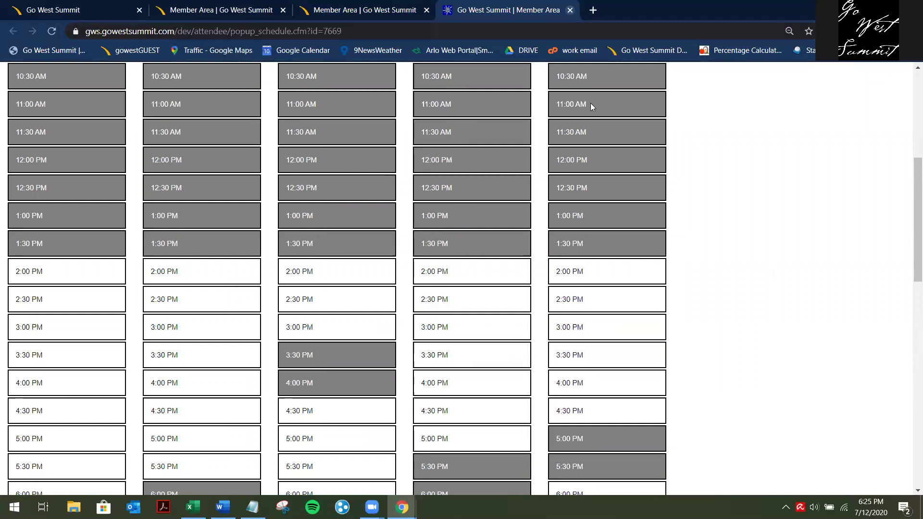
key("ctrl+w")
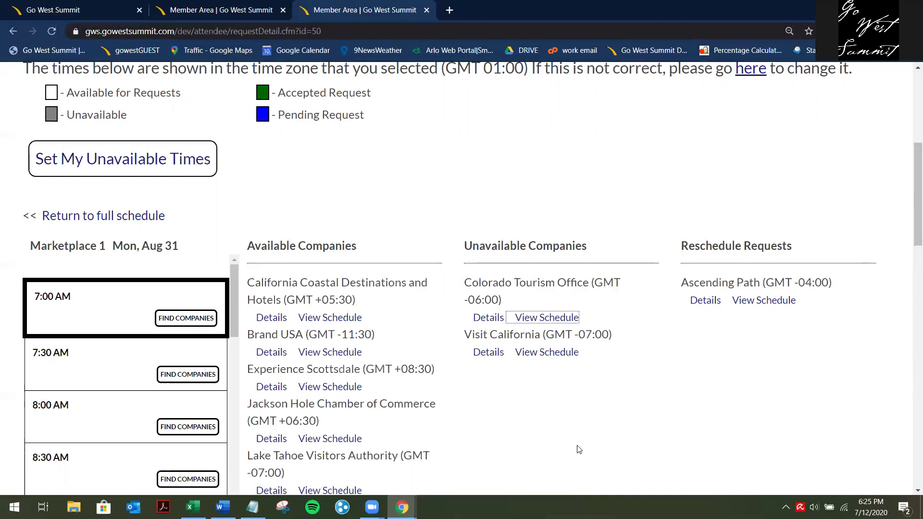
scroll(579, 447, "up", 4)
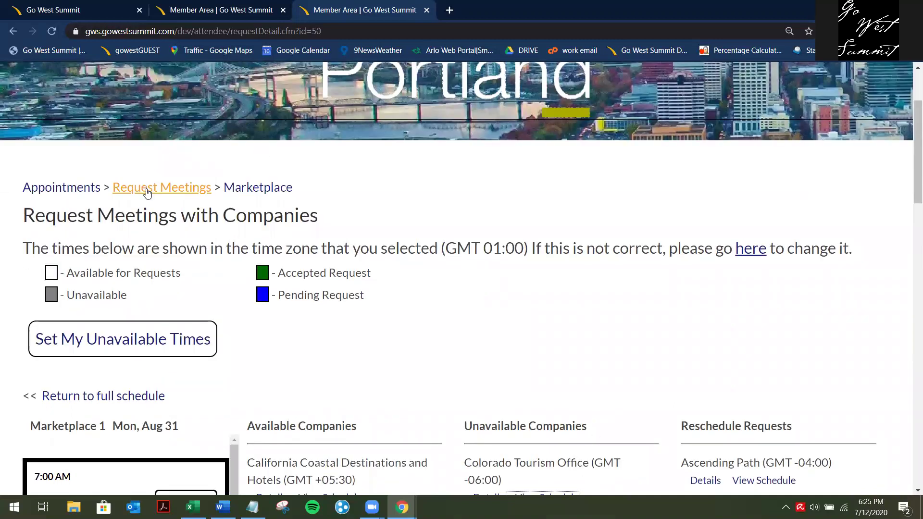
Return to the Request Meetings overview and open Marketplace 2 for Tue, Sep 1
left_click(147, 192)
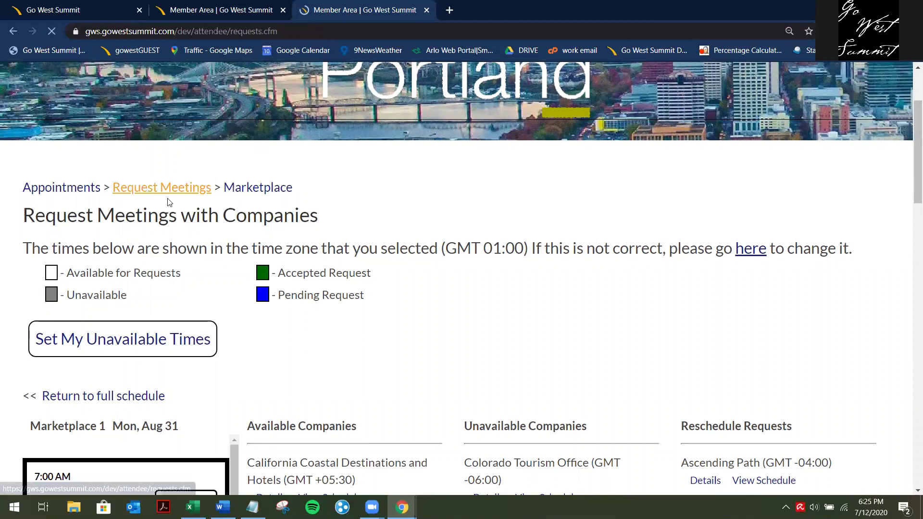
scroll(237, 221, "down", 5)
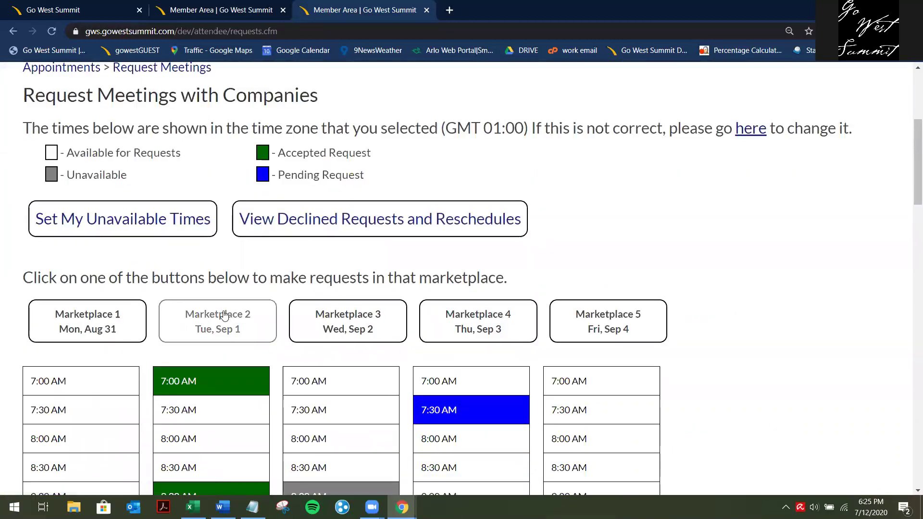
left_click(225, 315)
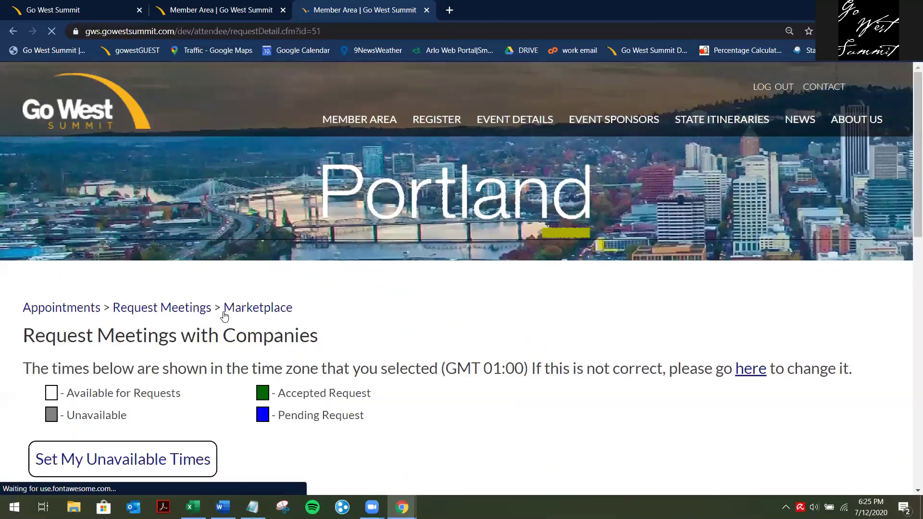
scroll(224, 316, "down", 3)
scroll(224, 317, "down", 6)
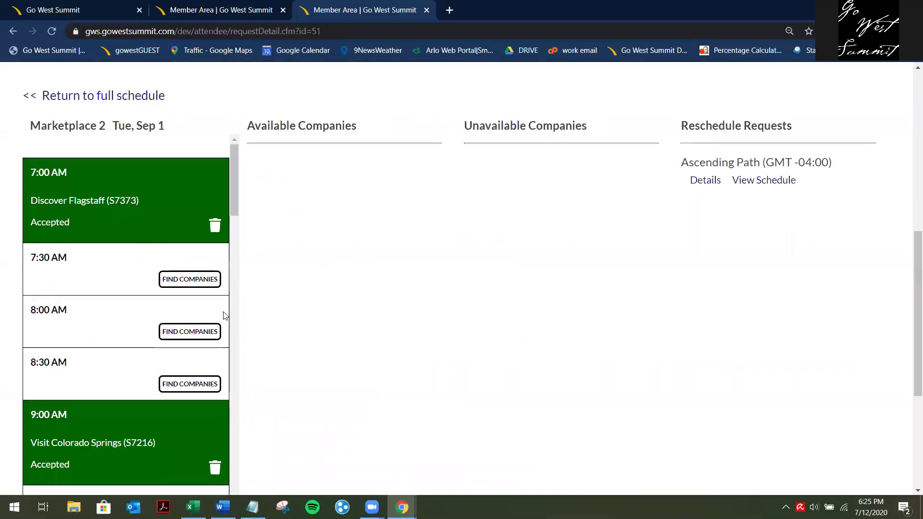
scroll(224, 315, "down", 7)
scroll(225, 316, "up", 5)
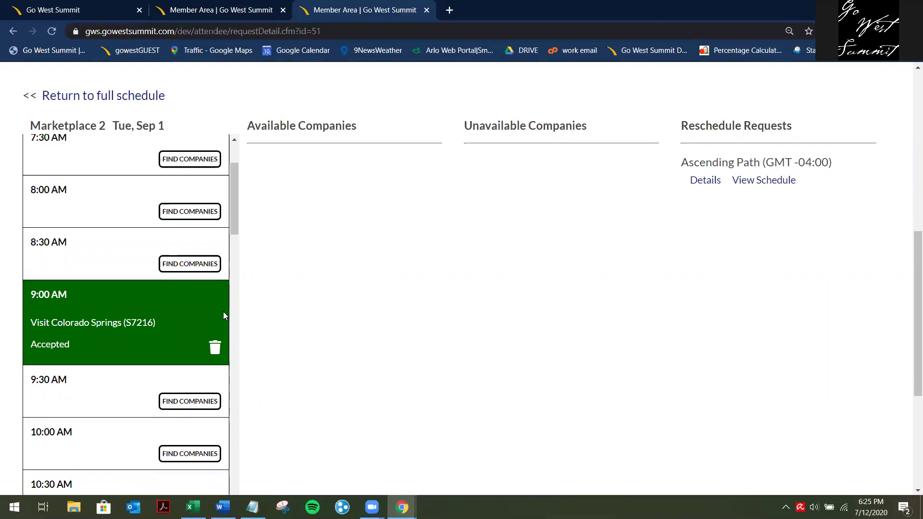
scroll(154, 339, "down", 5)
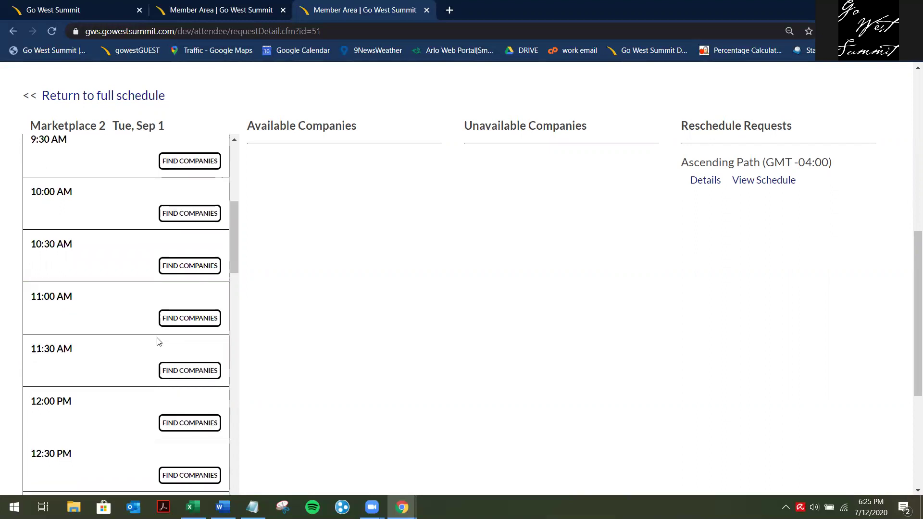
Request an 11:00 AM meeting with California Coastal Destinations and Hotels
left_click(177, 322)
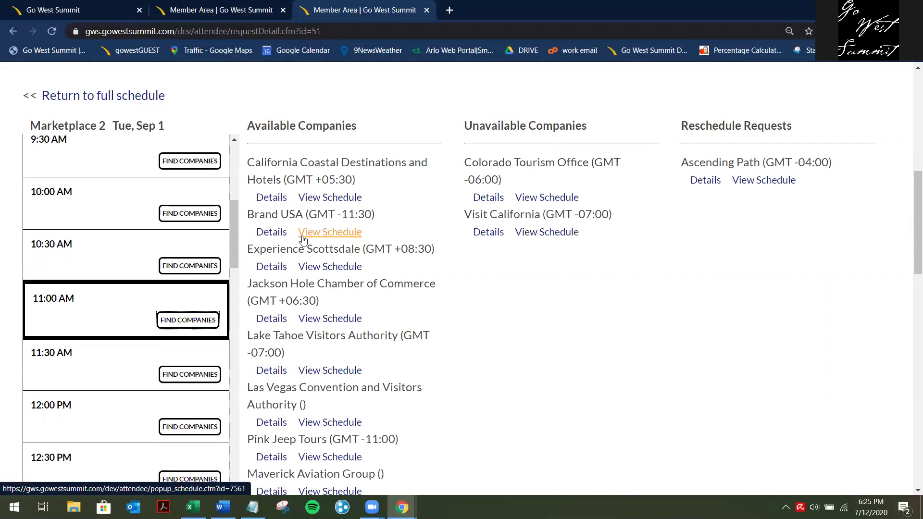
scroll(303, 248, "down", 5)
scroll(302, 248, "down", 8)
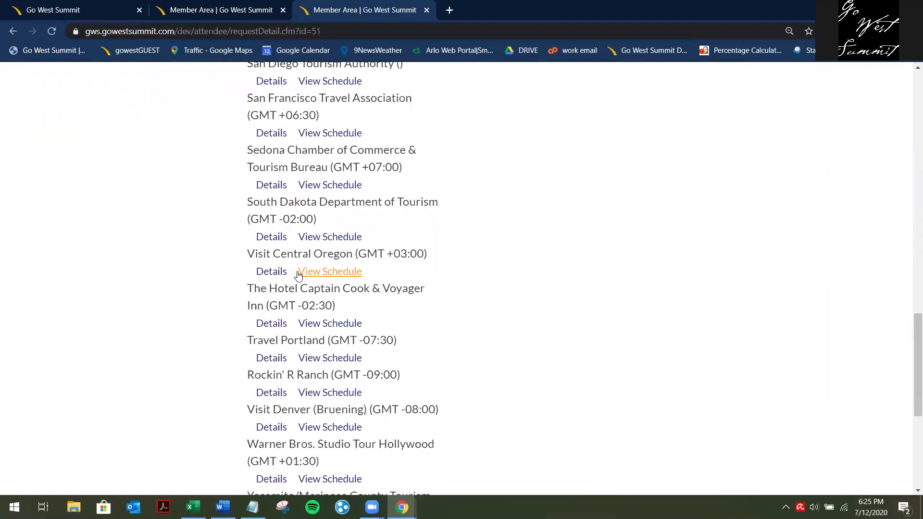
scroll(301, 271, "up", 9)
scroll(302, 279, "up", 7)
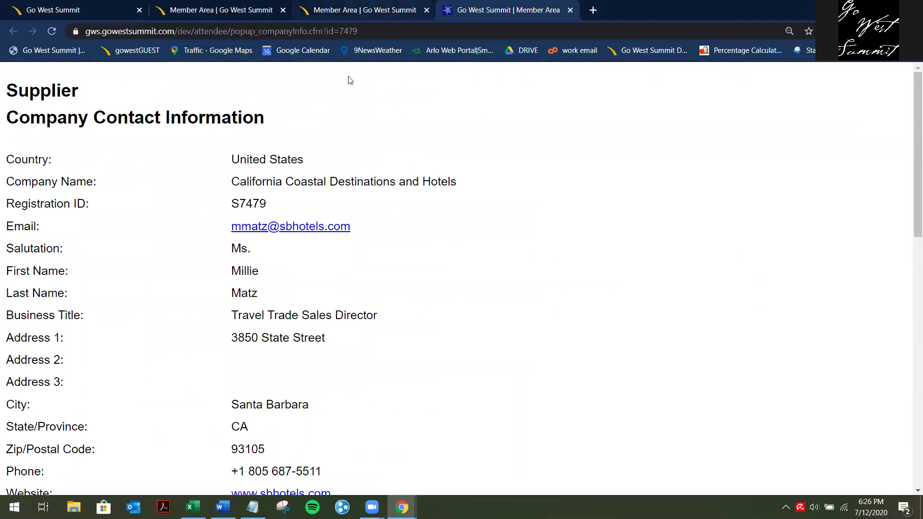
key("ctrl+w")
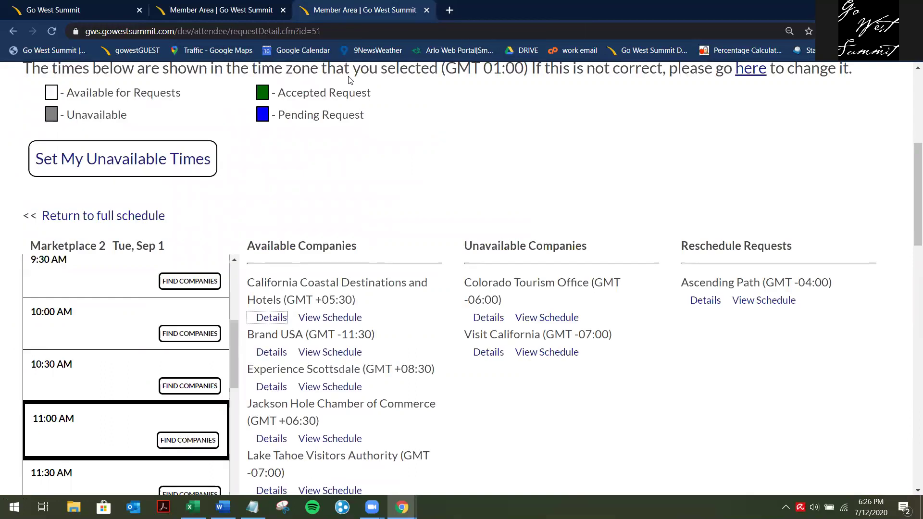
left_click(282, 288)
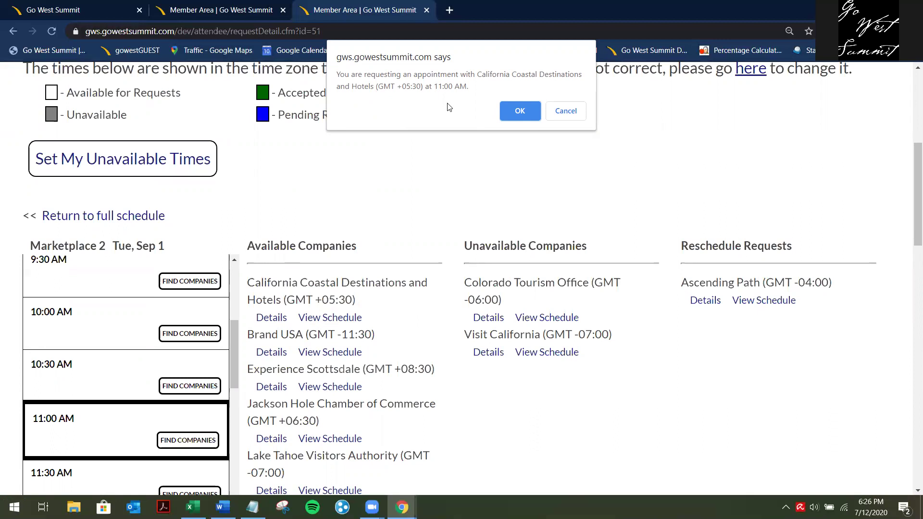
left_click(519, 113)
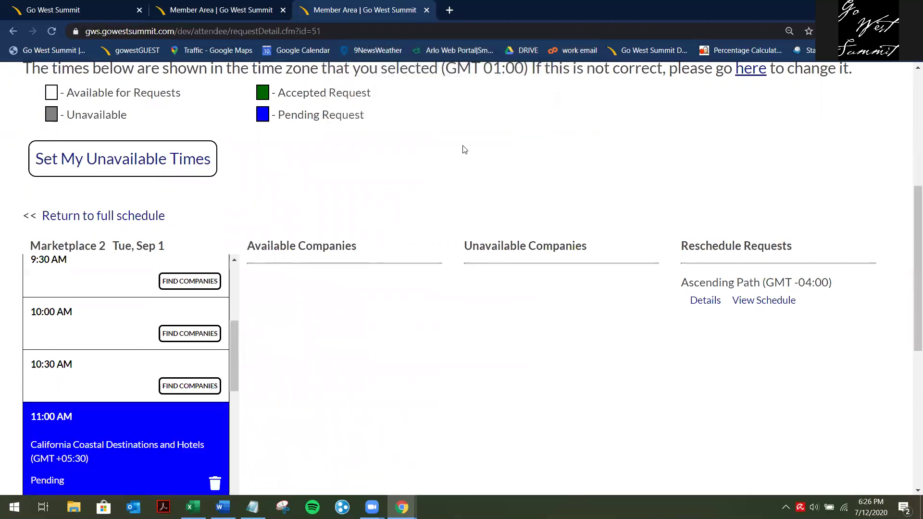
scroll(422, 198, "down", 1)
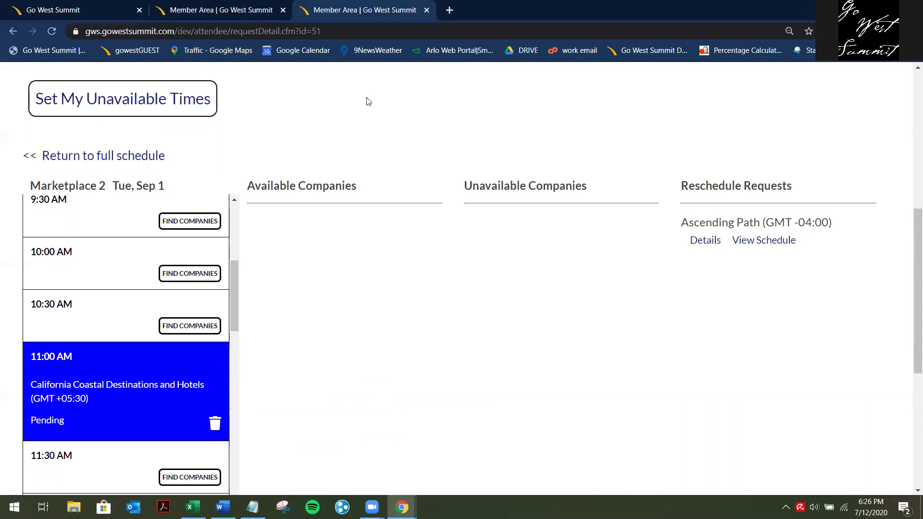
Go back to the full schedule and scan the accepted, pending and unavailable slots
left_click(109, 162)
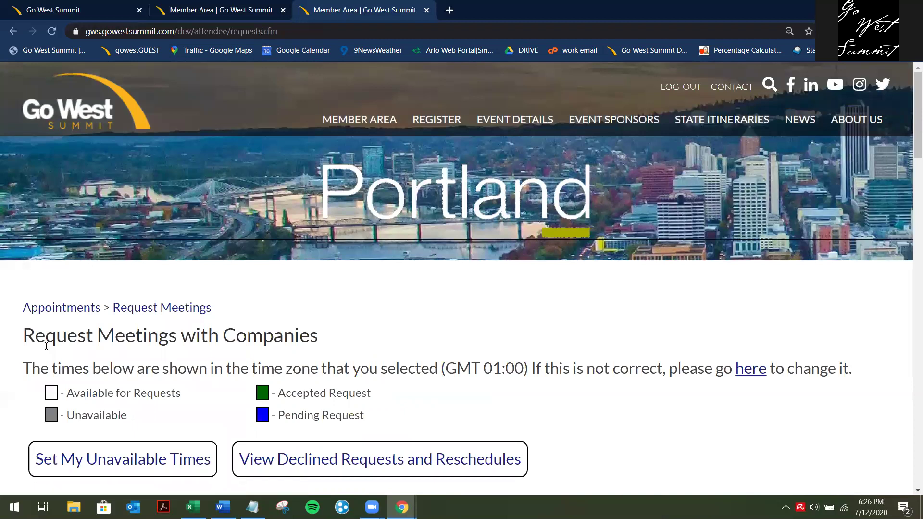
scroll(24, 327, "down", 6)
scroll(15, 298, "down", 4)
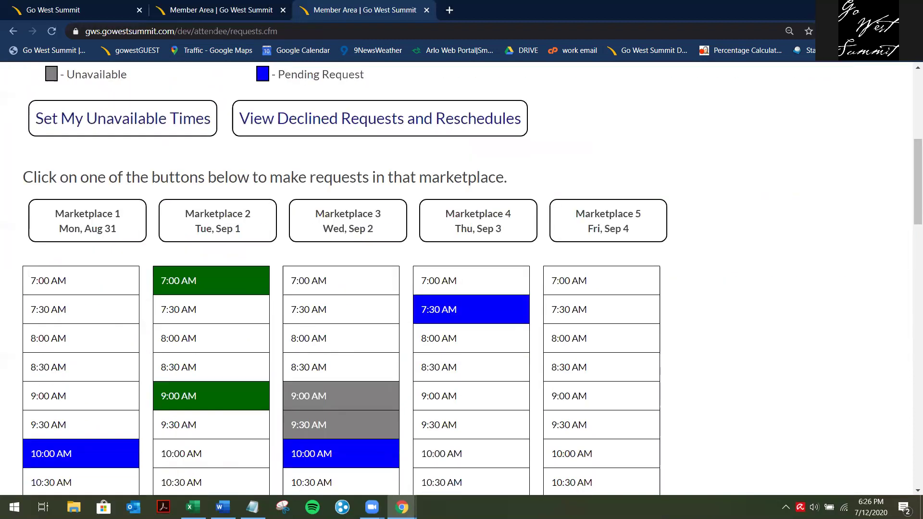
scroll(22, 329, "up", 4)
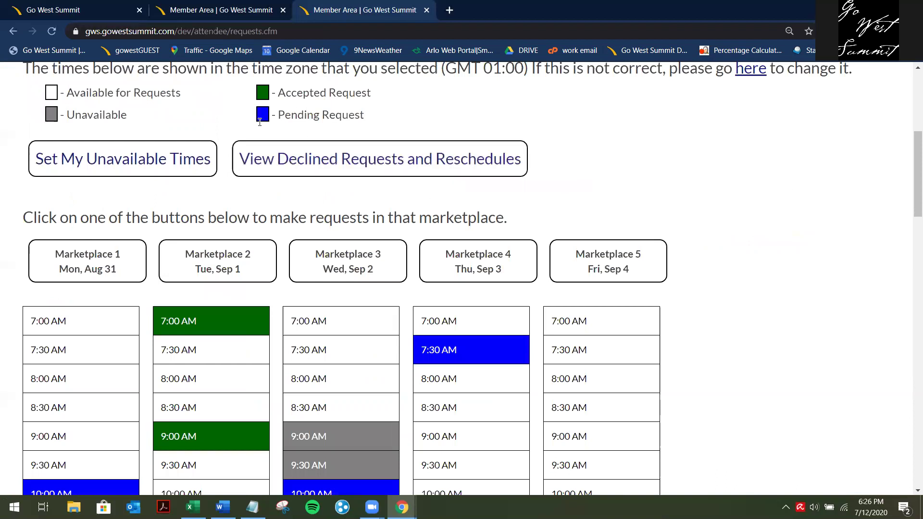
scroll(27, 409, "down", 4)
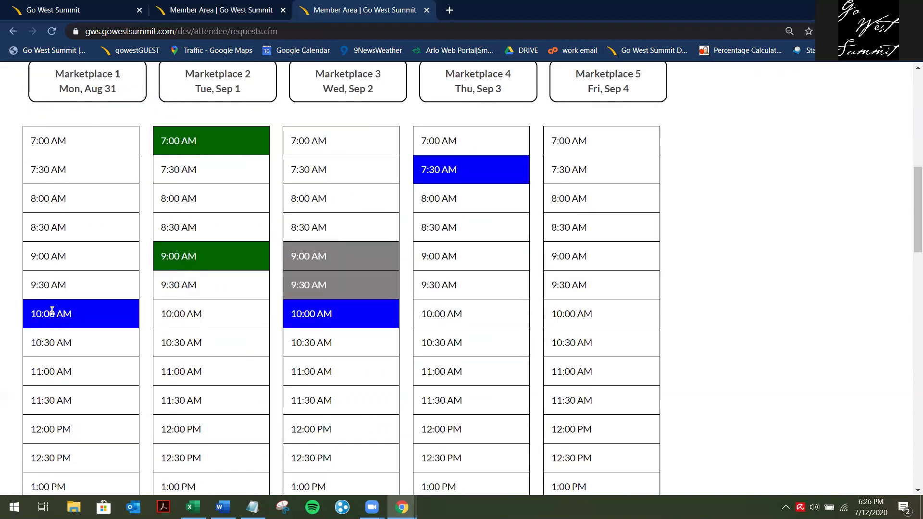
scroll(65, 336, "up", 4)
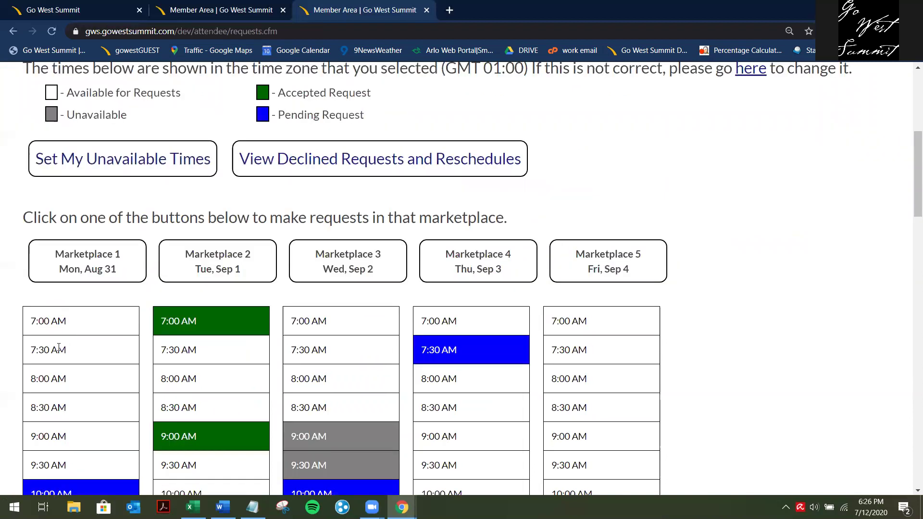
Open Marketplace 1 (Mon, Aug 31) and find Evergreen Escapes' pending 10:00 AM request
left_click(61, 269)
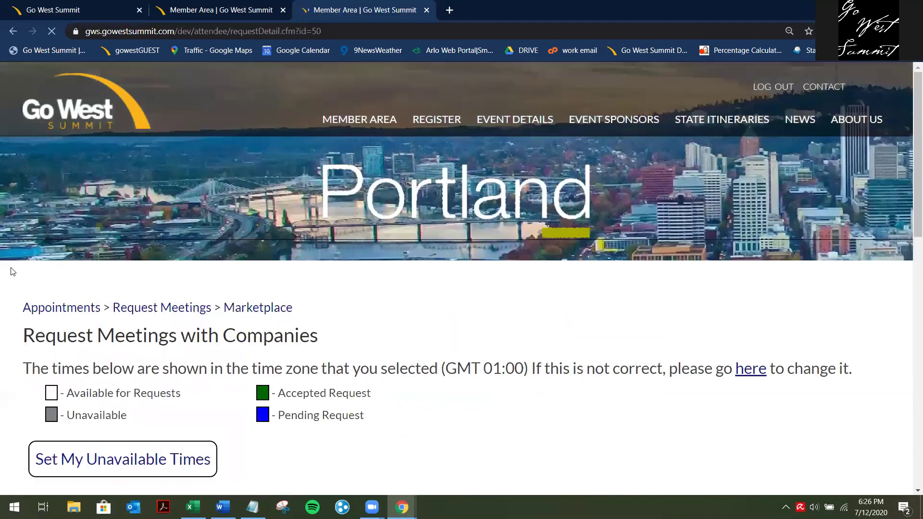
scroll(19, 284, "down", 8)
scroll(19, 289, "down", 6)
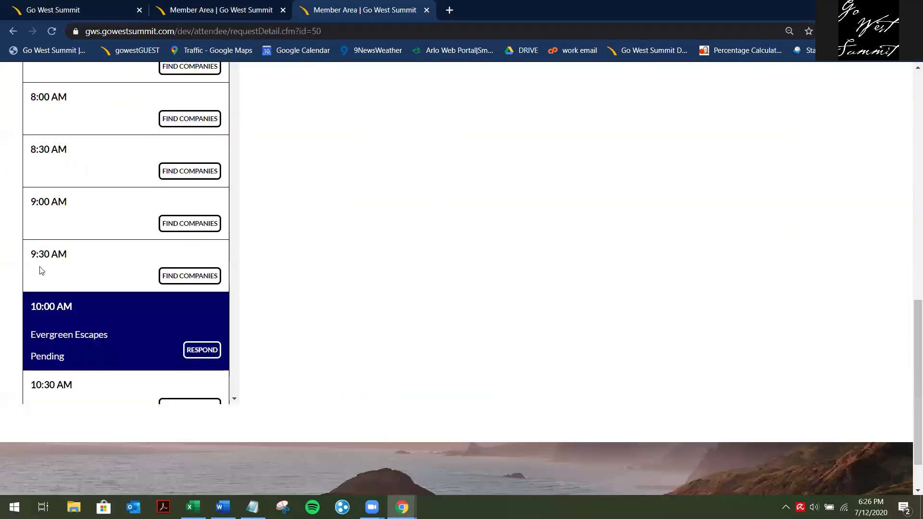
scroll(137, 278, "down", 1)
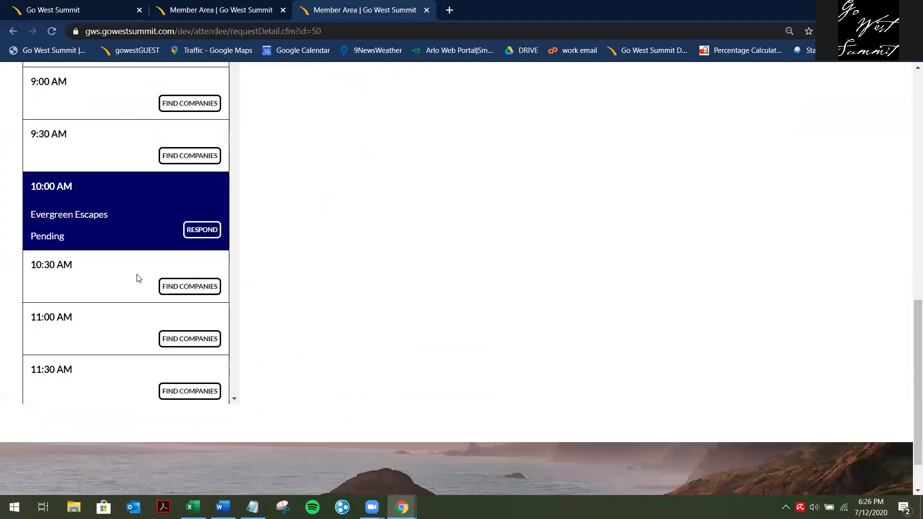
Accept Evergreen Escapes' 10:00 AM meeting request and submit the response
left_click(204, 231)
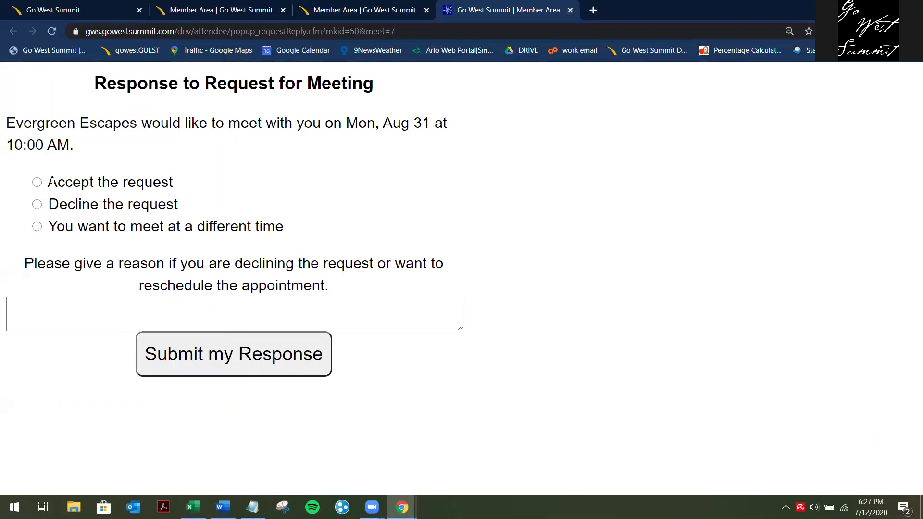
left_click(36, 183)
left_click(245, 359)
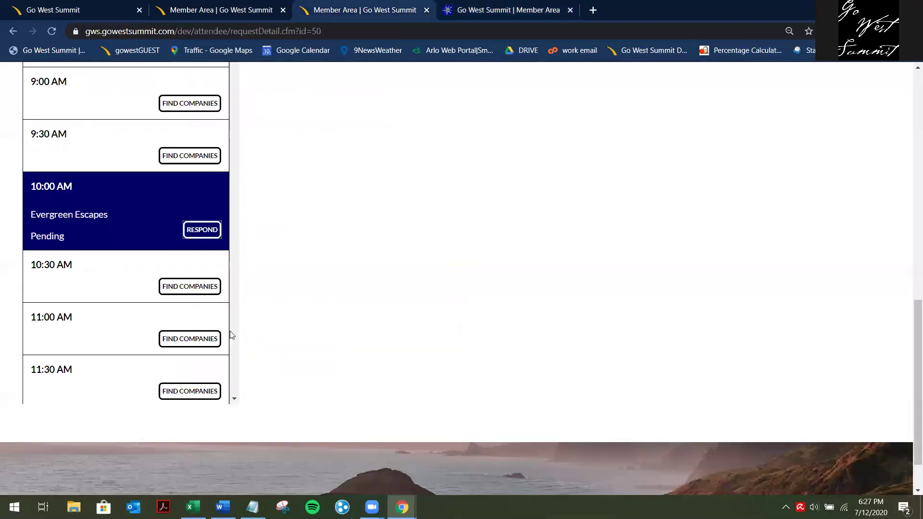
Go back to the Appointment Selections menu via the Appointments breadcrumb
scroll(231, 331, "up", 3)
scroll(223, 329, "up", 5)
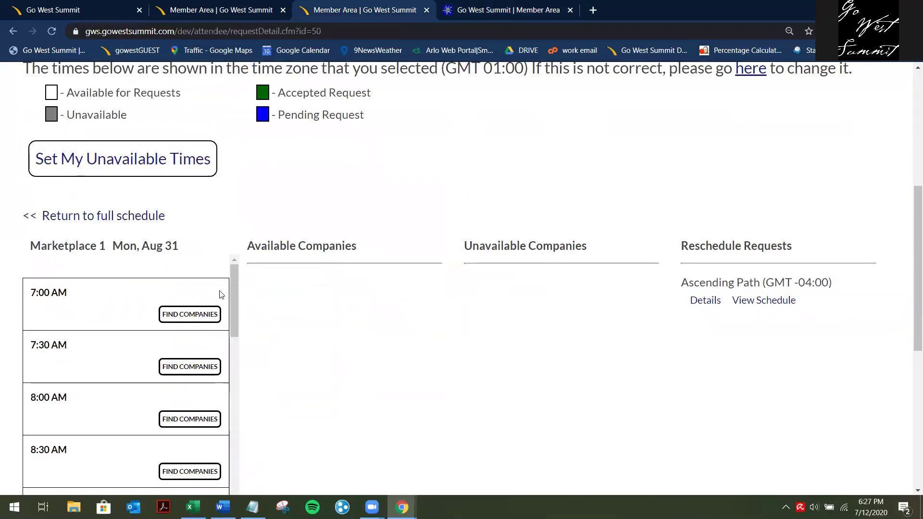
scroll(452, 365, "up", 4)
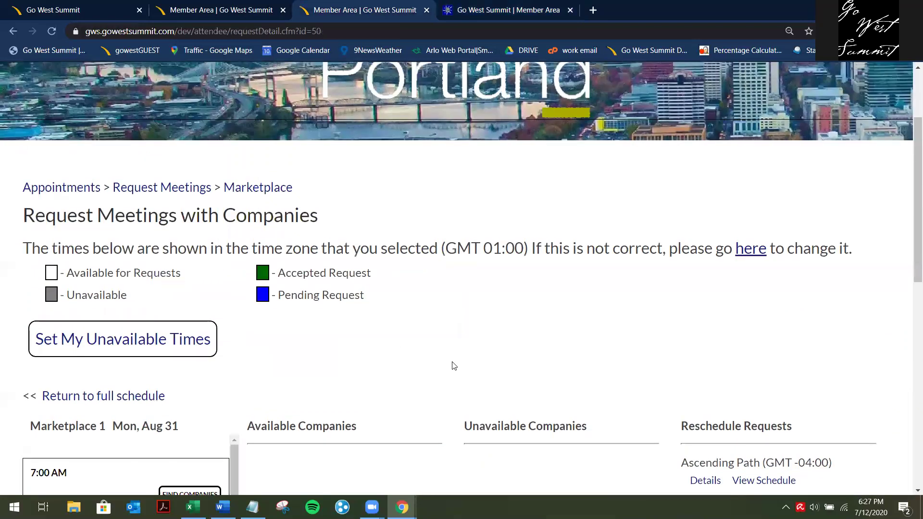
left_click(47, 188)
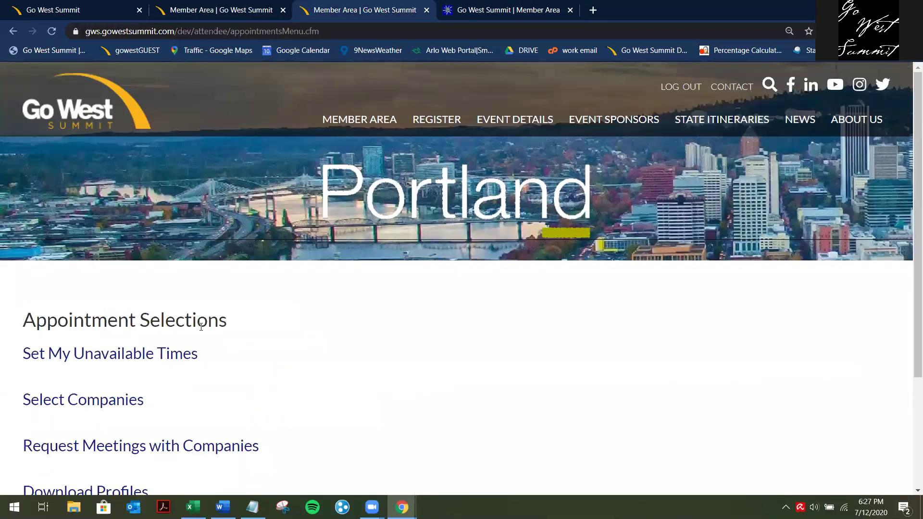
scroll(272, 346, "down", 2)
scroll(275, 347, "down", 2)
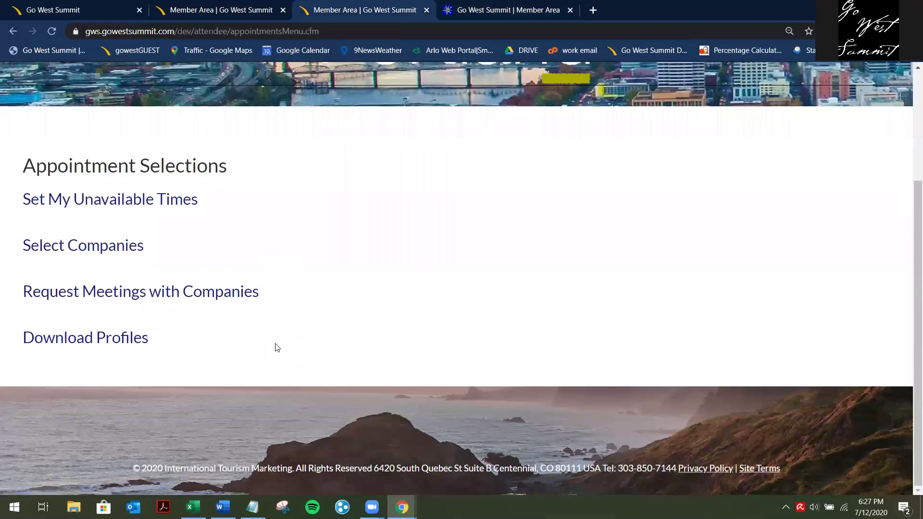
left_click(117, 345)
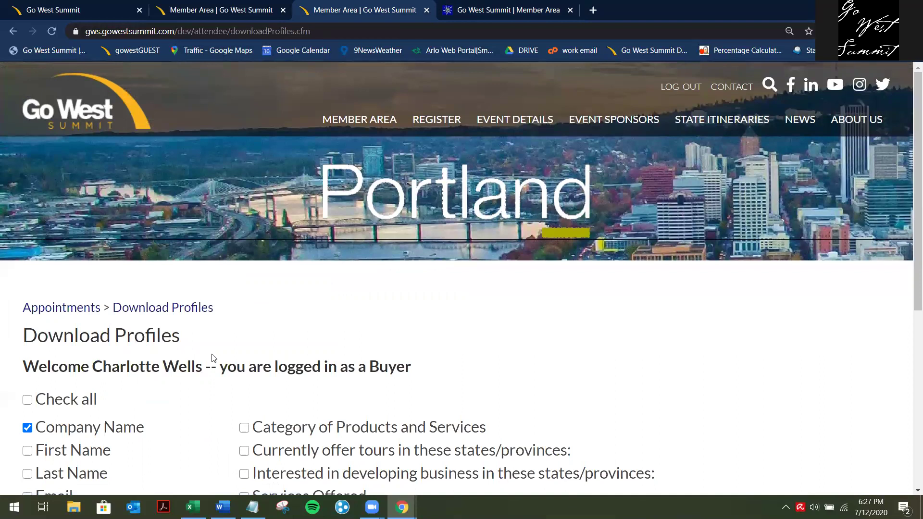
scroll(215, 359, "down", 3)
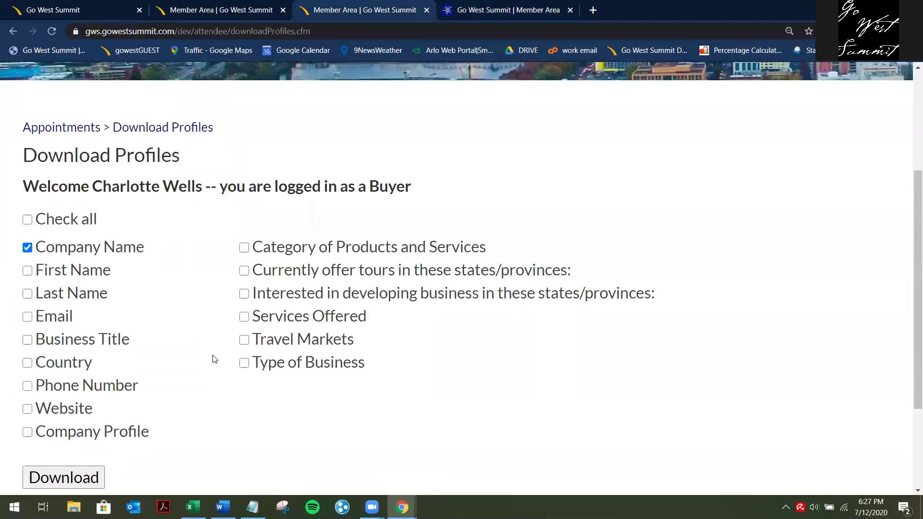
scroll(216, 359, "down", 3)
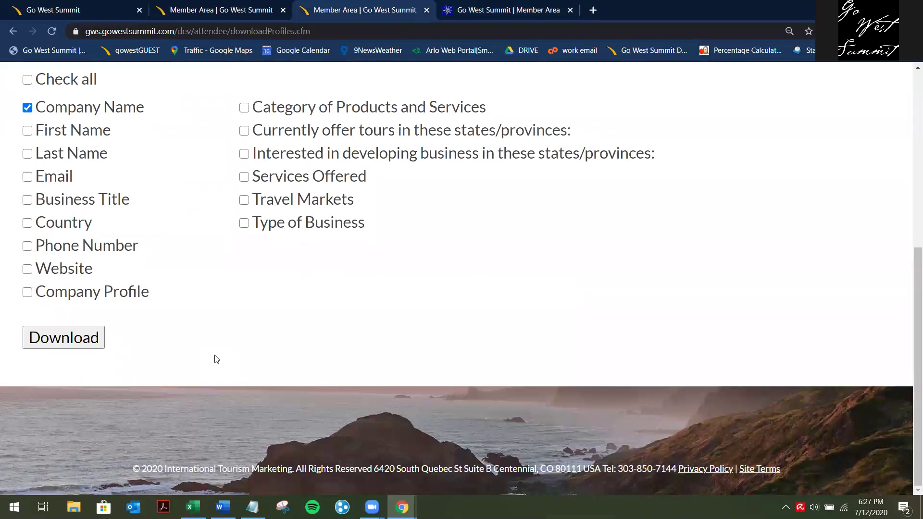
scroll(201, 348, "up", 3)
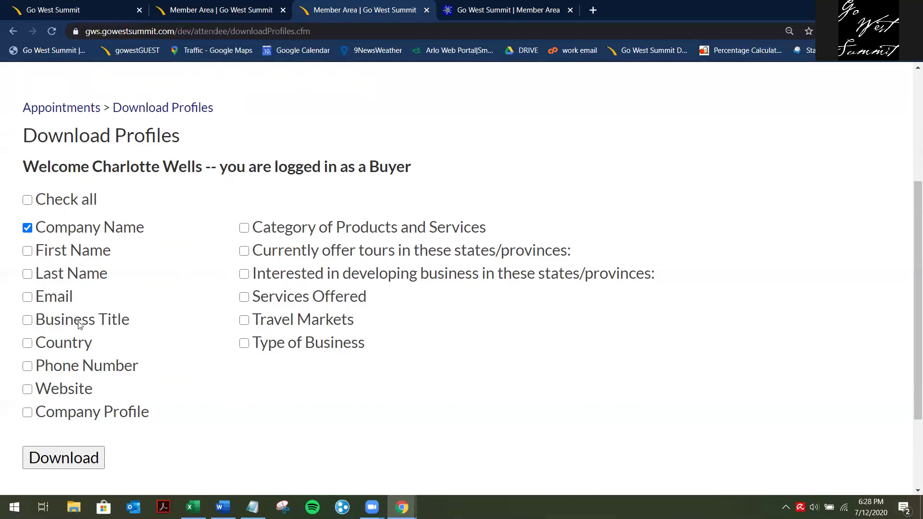
left_click(232, 5)
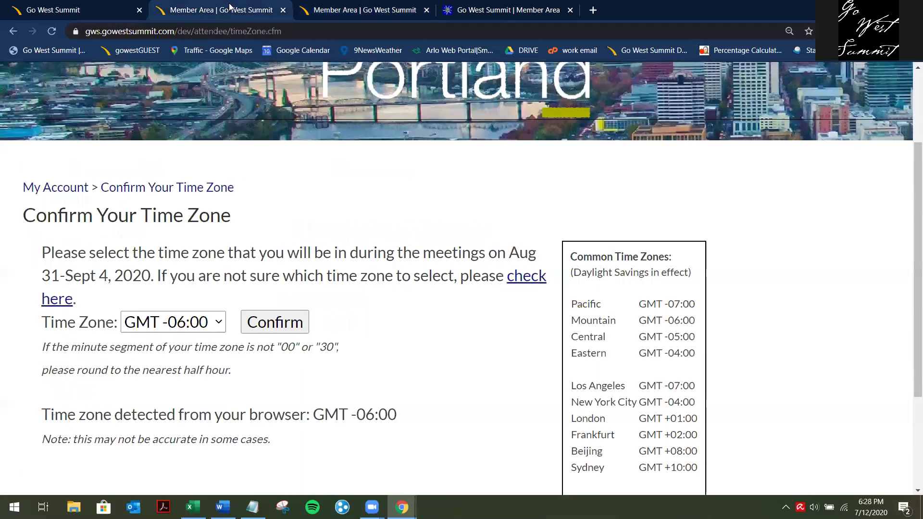
key("ctrl+Tab")
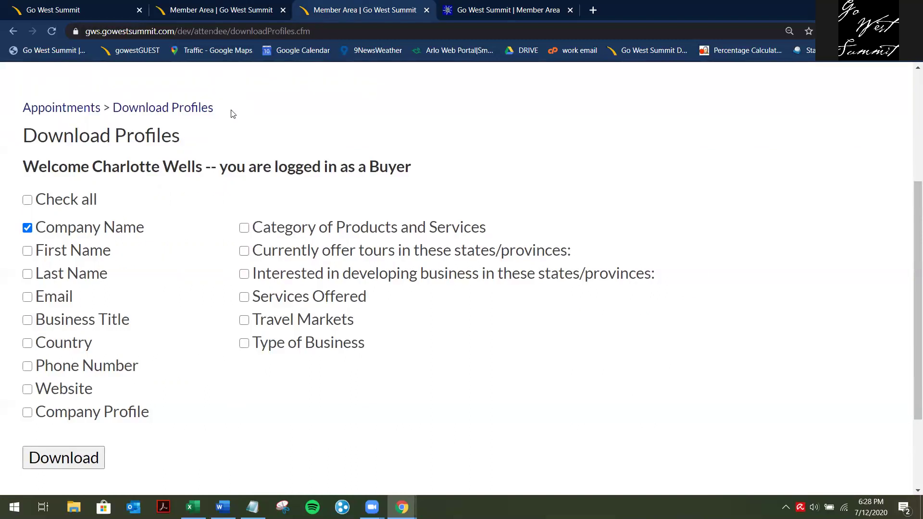
left_click(64, 108)
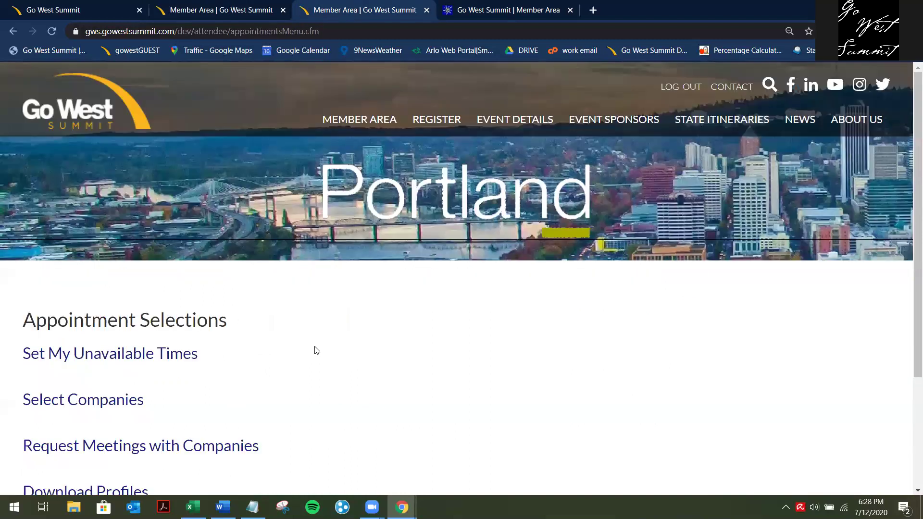
Reopen Set My Unavailable Times and review the Marketplace 1–5 grids' grey overnight and Marketplace 3 morning blocks
scroll(318, 351, "down", 3)
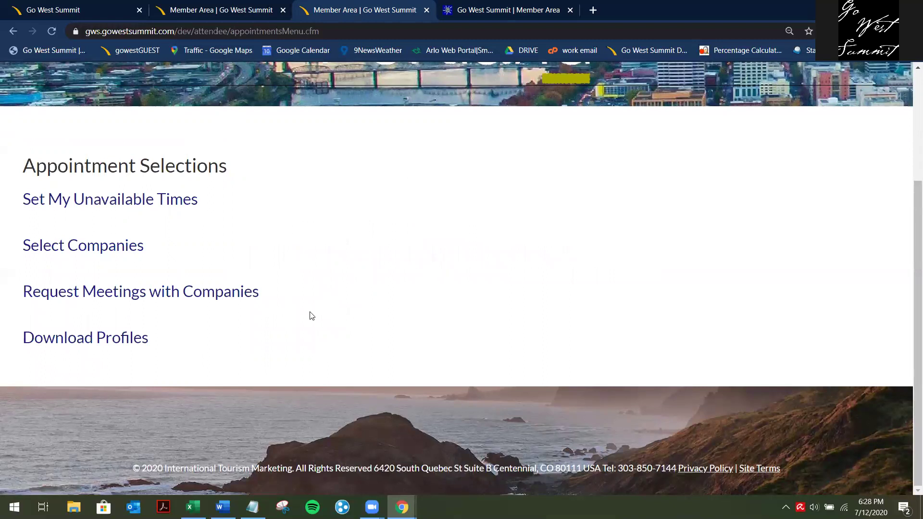
left_click(129, 208)
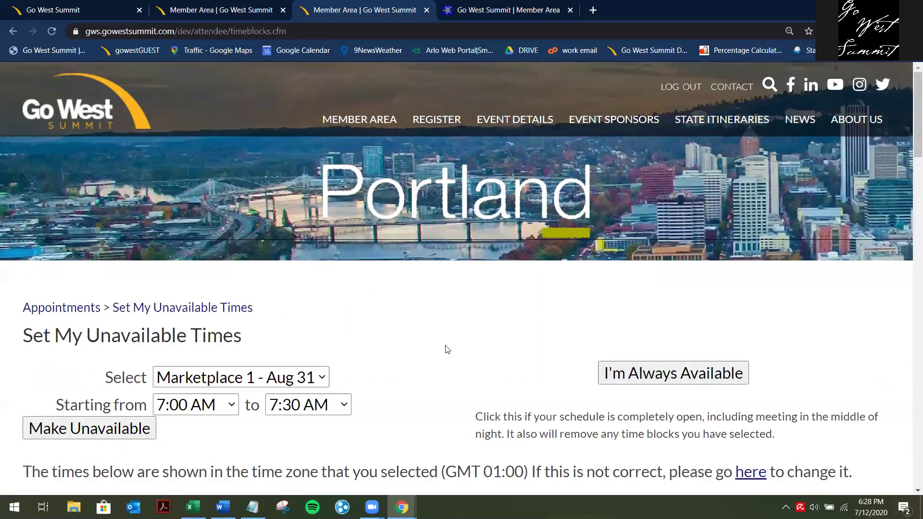
scroll(445, 351, "down", 2)
scroll(446, 350, "down", 10)
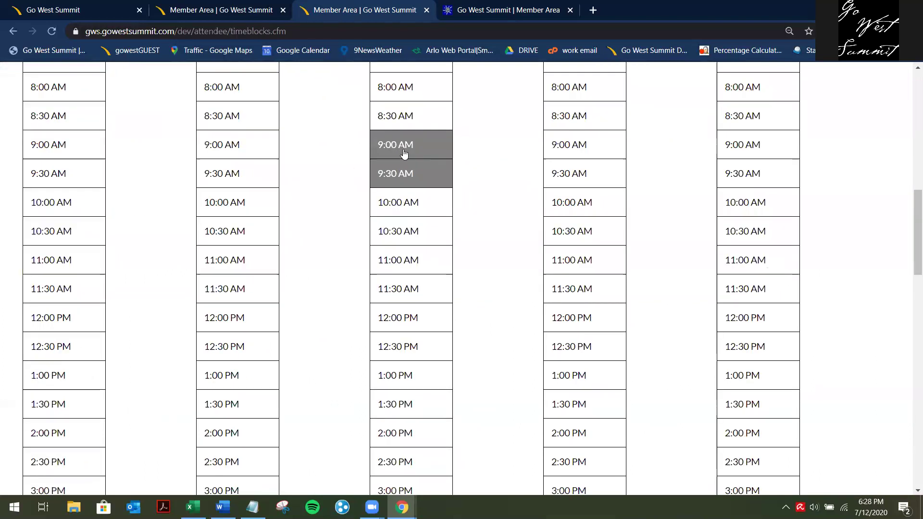
scroll(476, 348, "down", 15)
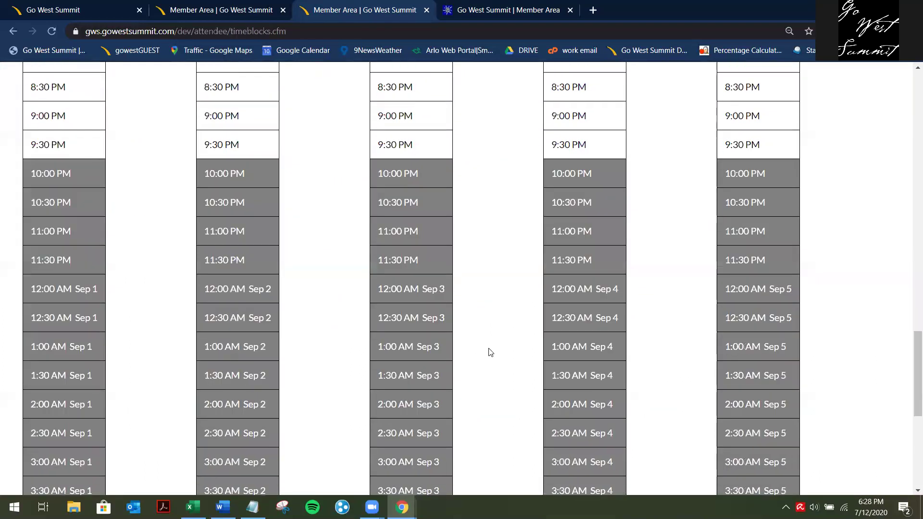
scroll(499, 388, "up", 15)
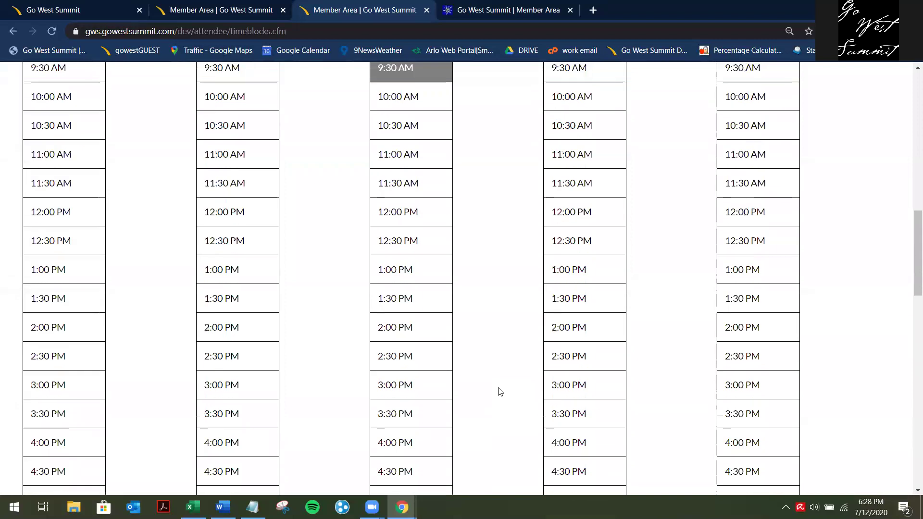
scroll(498, 391, "up", 12)
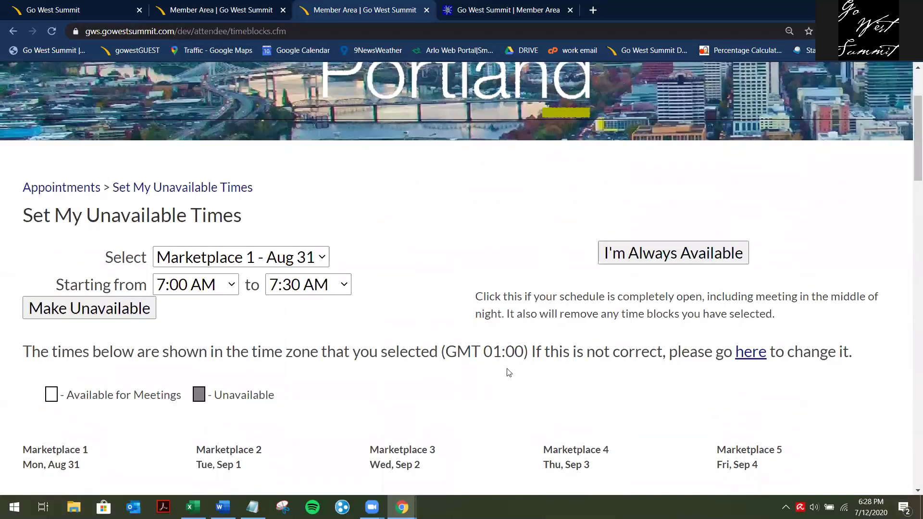
Mark the schedule as always available and confirm clearing all unavailable time blocks
left_click(689, 262)
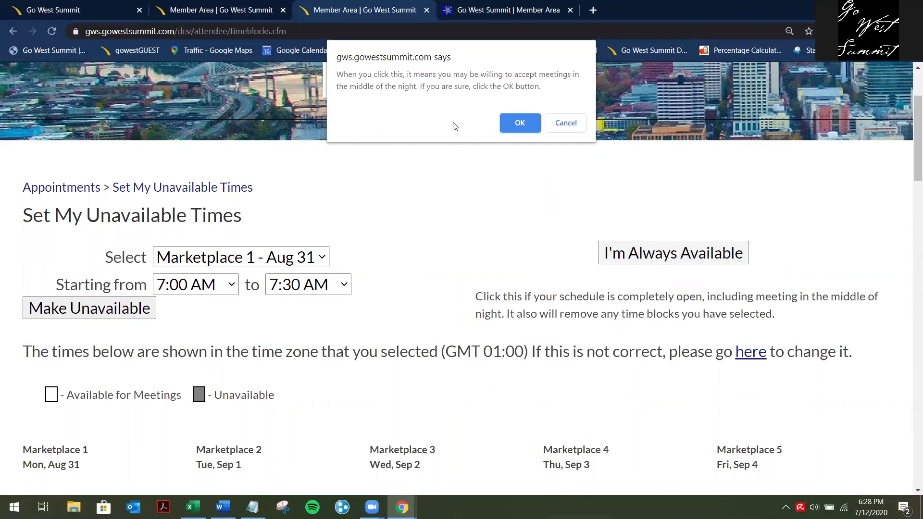
left_click(514, 121)
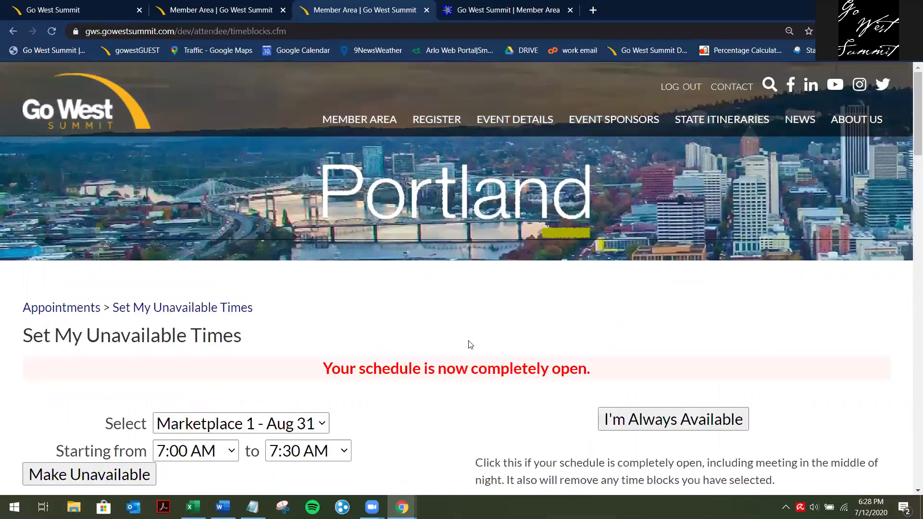
scroll(471, 345, "down", 5)
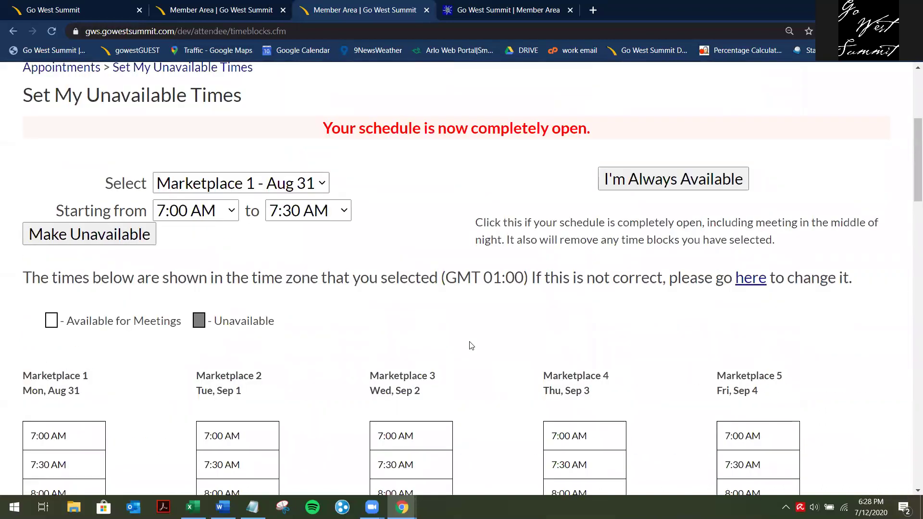
scroll(471, 345, "down", 3)
scroll(471, 345, "down", 20)
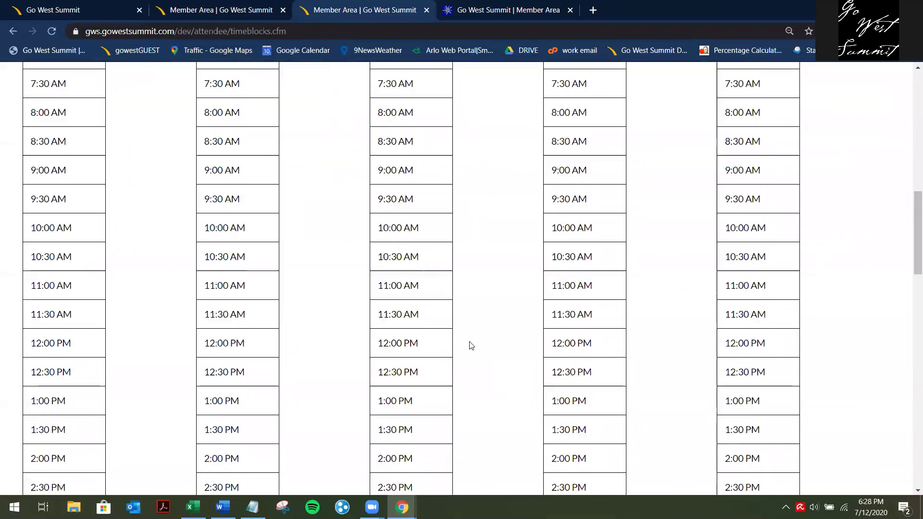
scroll(472, 345, "down", 5)
scroll(470, 345, "up", 15)
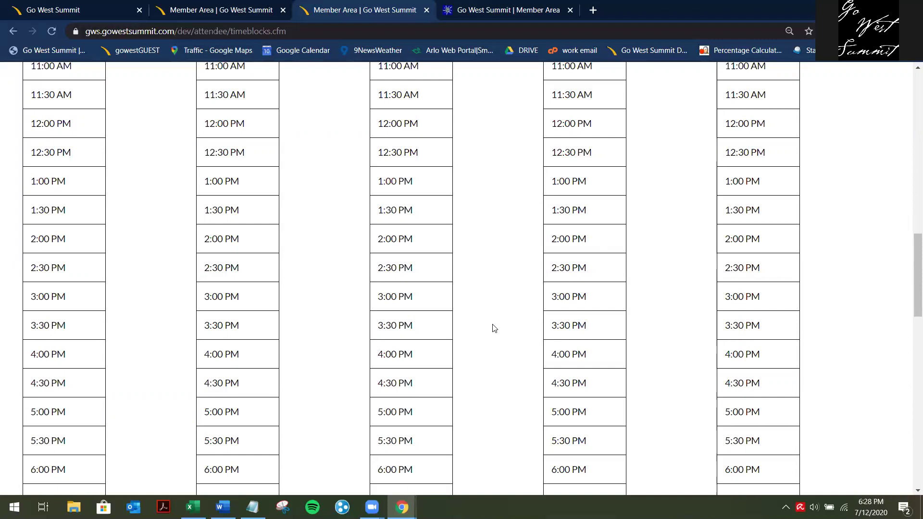
scroll(494, 329, "up", 8)
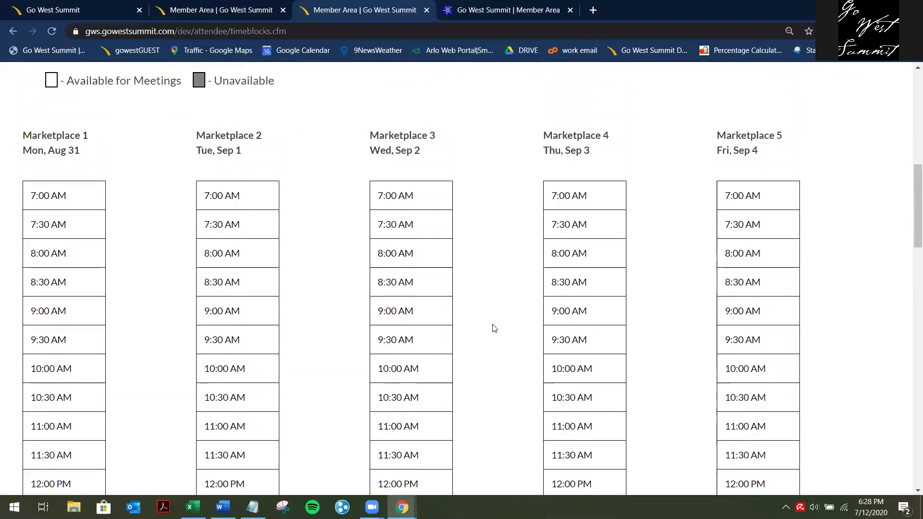
scroll(494, 328, "up", 5)
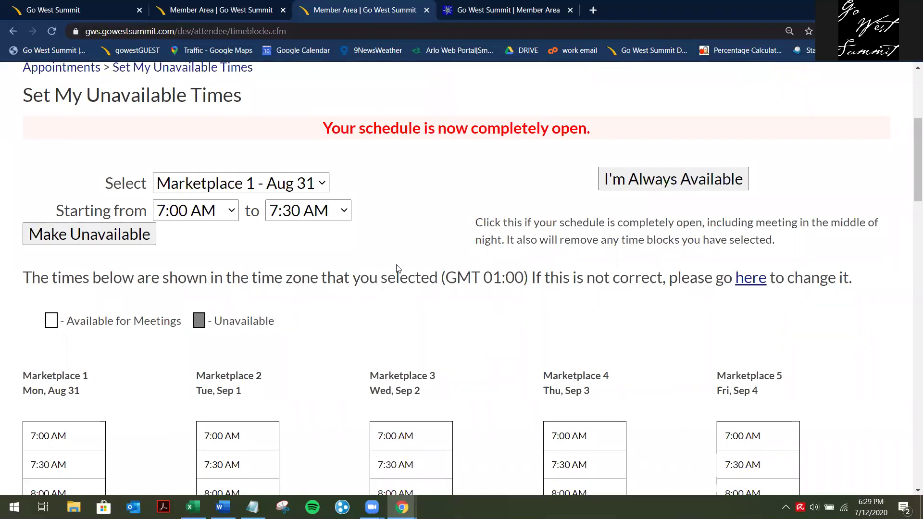
scroll(398, 270, "up", 1)
scroll(398, 269, "up", 1)
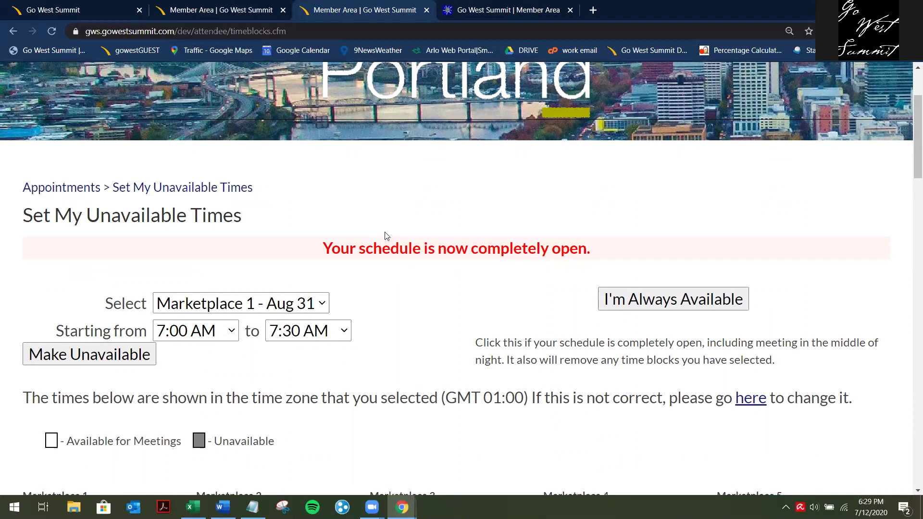
scroll(385, 236, "up", 3)
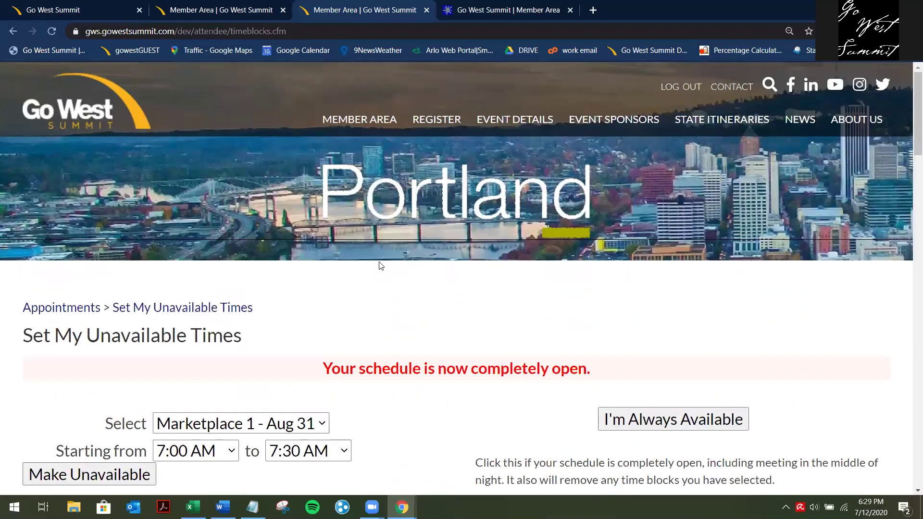